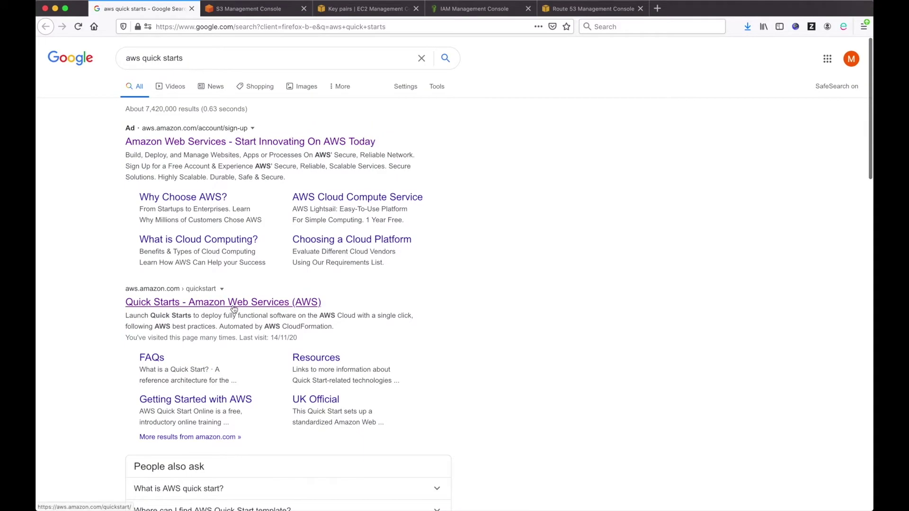
# Step: Open AWS Quick Starts, filter to Integration platform, and open the IBM Cloud Pak for Integration card
pyautogui.click(198, 305)
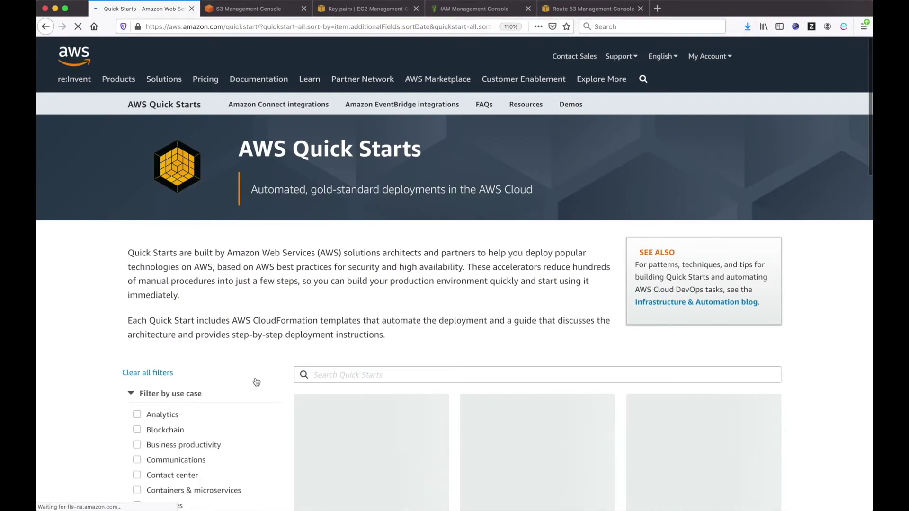
pyautogui.scroll(-8, 262, 362)
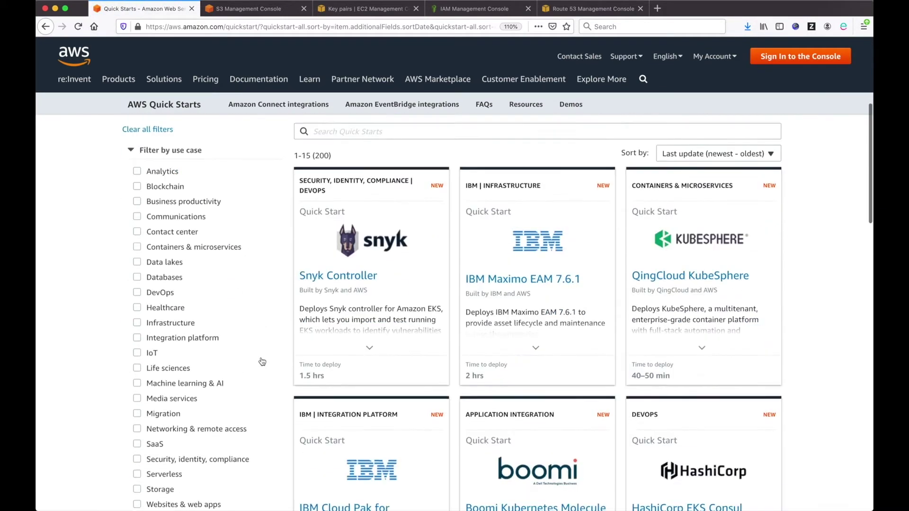
pyautogui.scroll(6, 262, 362)
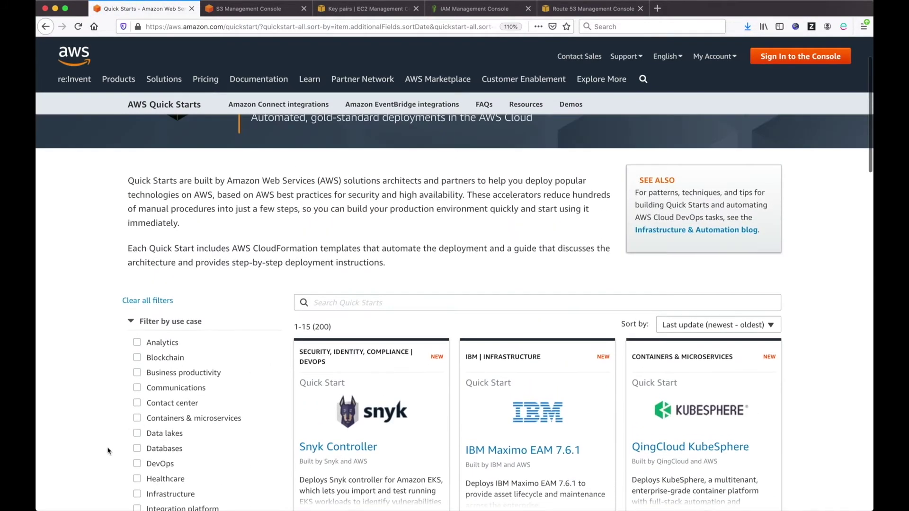
pyautogui.scroll(-3, 109, 452)
pyautogui.click(138, 422)
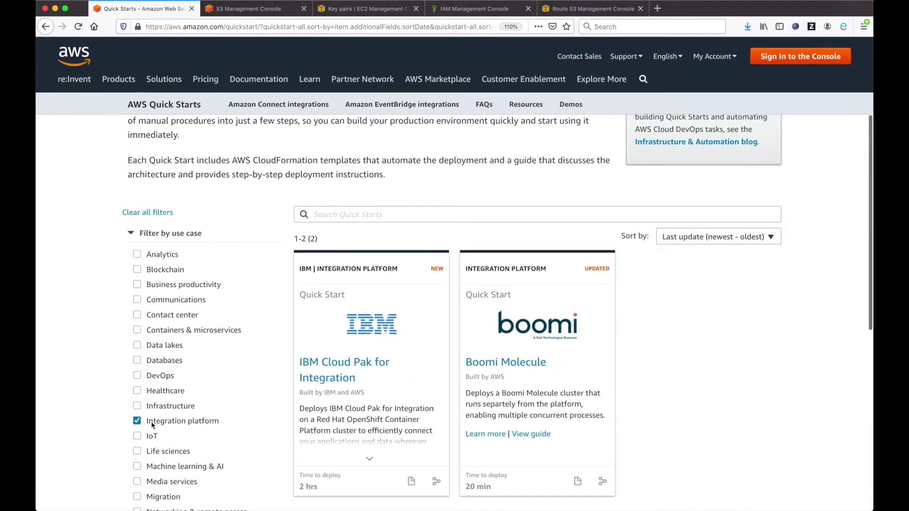
pyautogui.moveTo(372, 437)
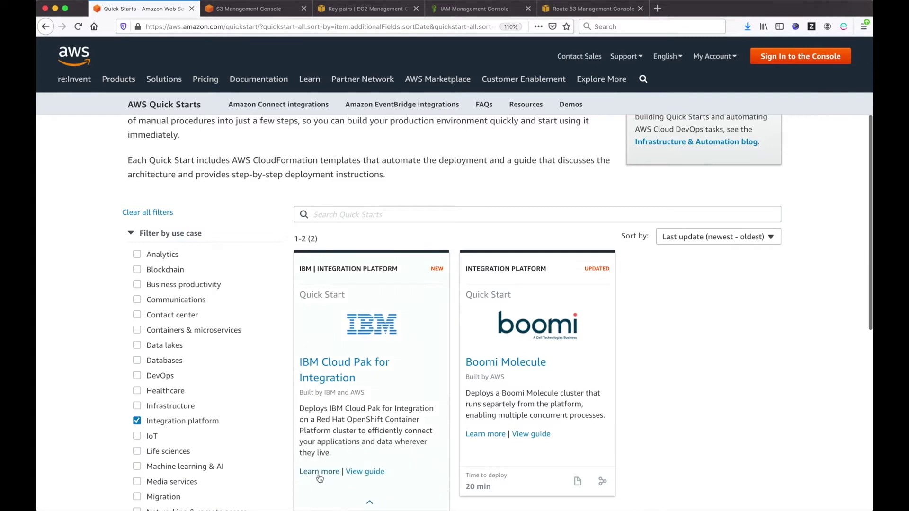
pyautogui.click(340, 367)
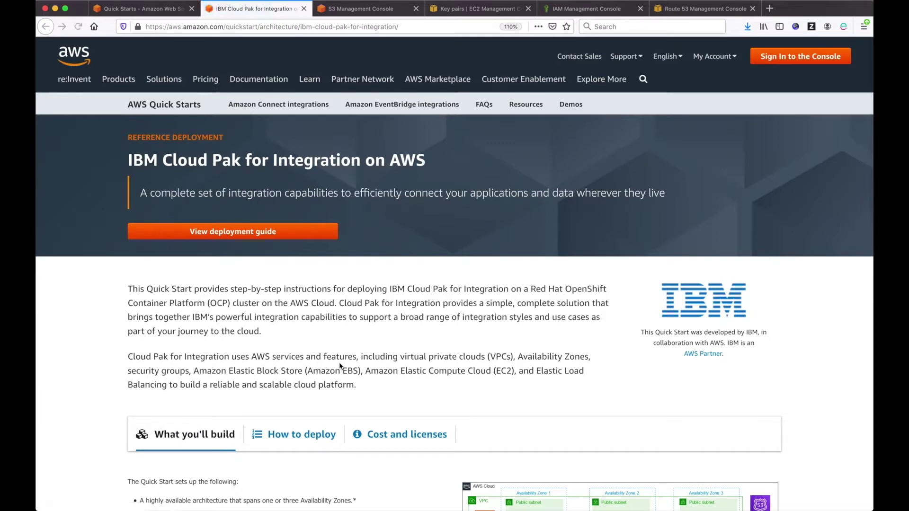
# Step: Look over the quick start page and open its full deployment guide
pyautogui.scroll(-2, 340, 366)
pyautogui.scroll(-5, 339, 362)
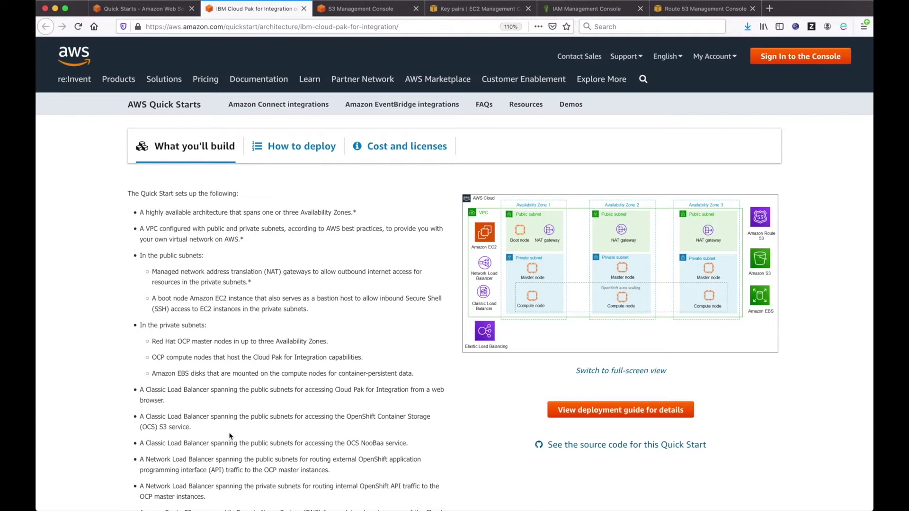
pyautogui.scroll(-1, 230, 436)
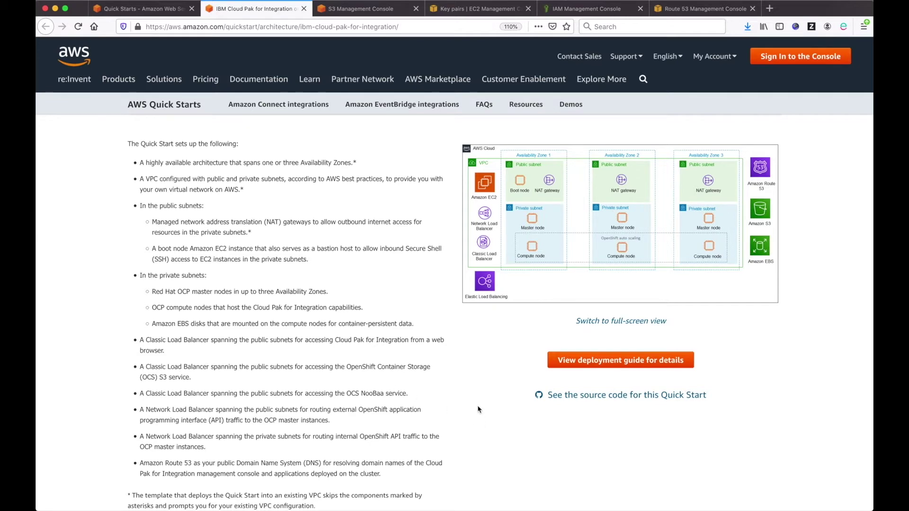
pyautogui.scroll(1, 478, 410)
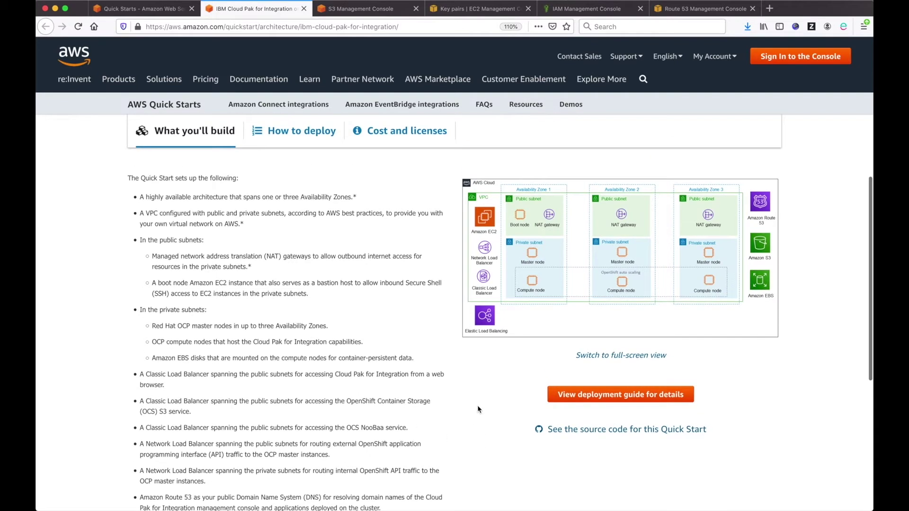
pyautogui.click(627, 402)
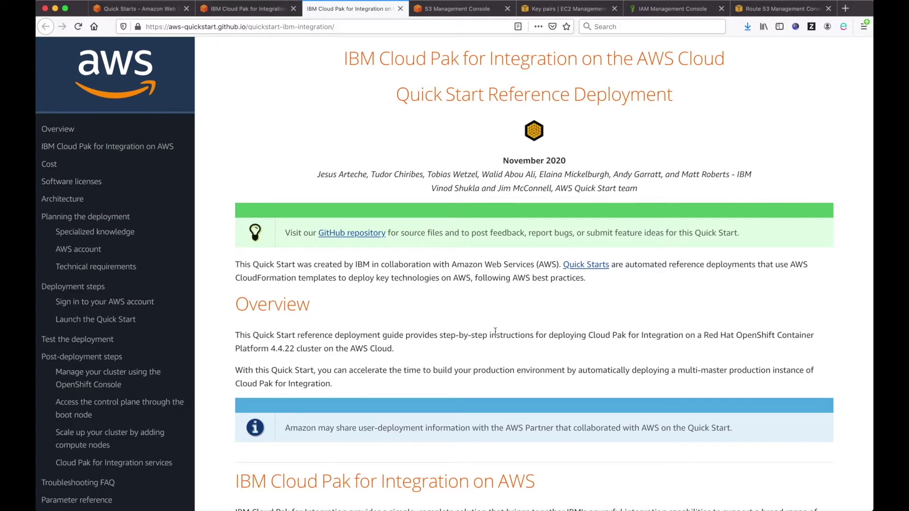
# Step: Jump to Planning the deployment and read the Resource quotas explanation
pyautogui.scroll(-10, 495, 331)
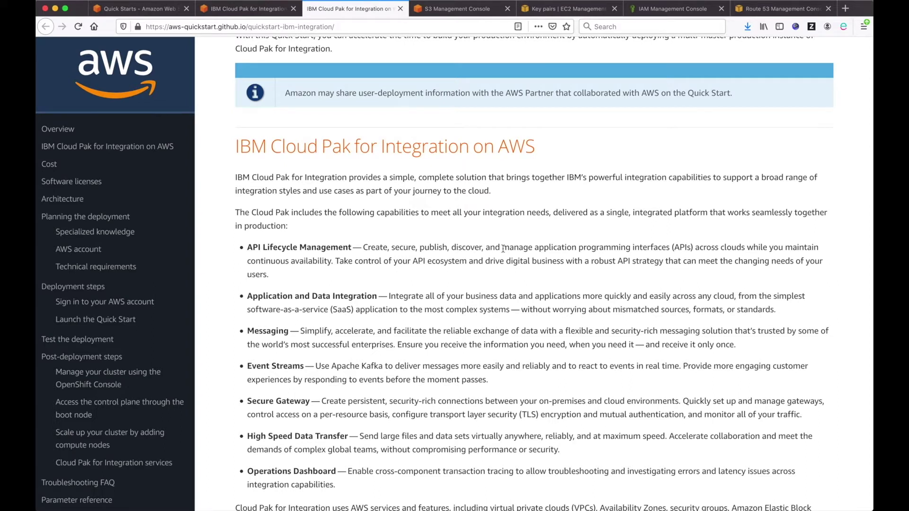
pyautogui.click(94, 221)
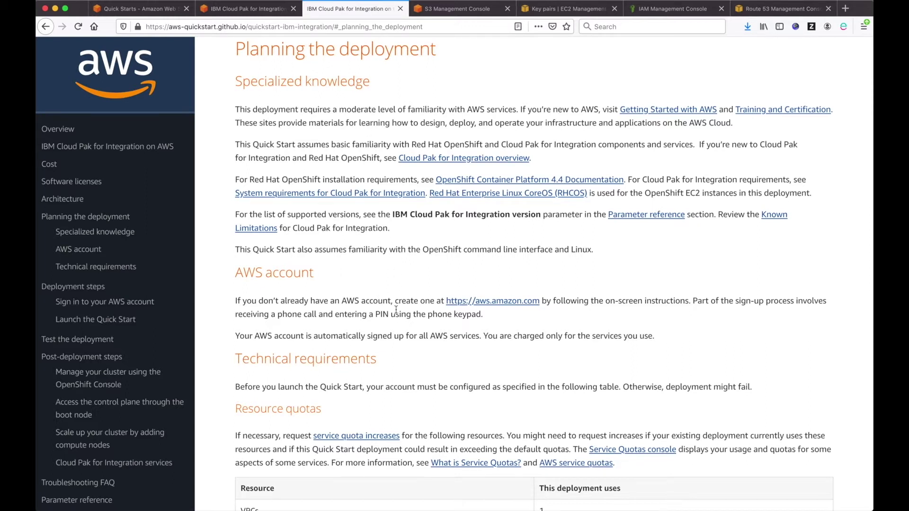
pyautogui.scroll(-3, 403, 330)
pyautogui.scroll(-5, 403, 329)
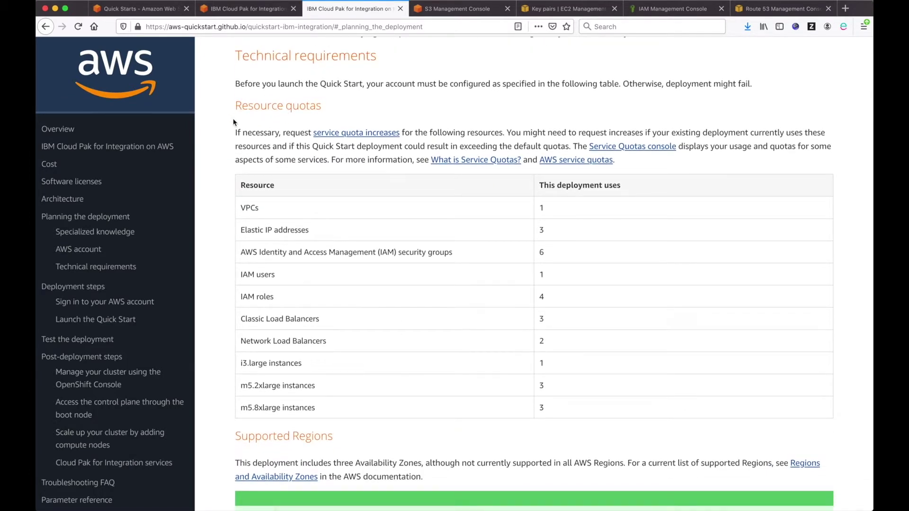
pyautogui.moveTo(235, 101); pyautogui.dragTo(462, 161)
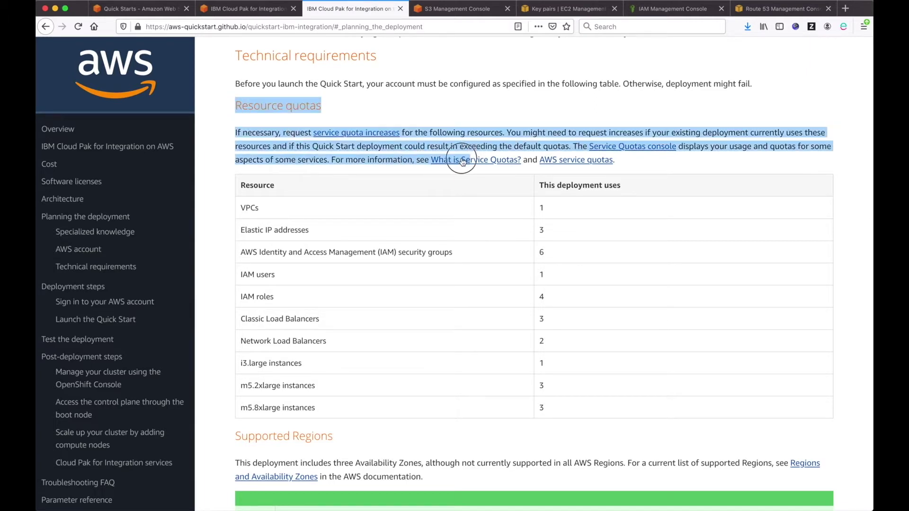
pyautogui.click(394, 204)
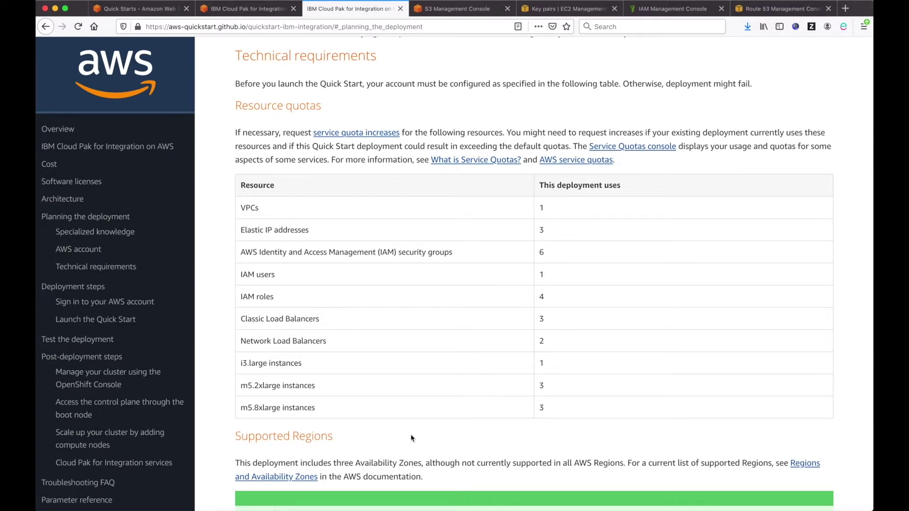
# Step: Read the note on three Availability Zones and the supported Regions that follow
pyautogui.scroll(-1, 412, 436)
pyautogui.moveTo(295, 429); pyautogui.dragTo(619, 430)
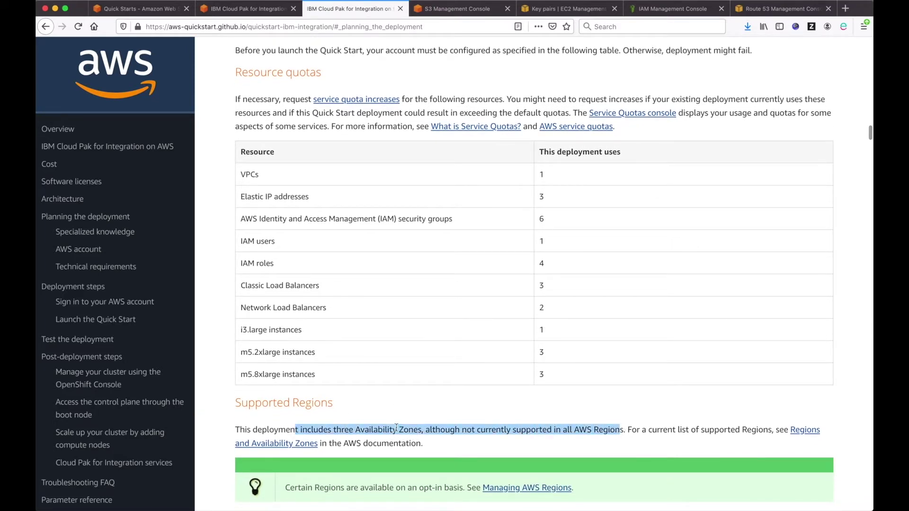
pyautogui.click(415, 432)
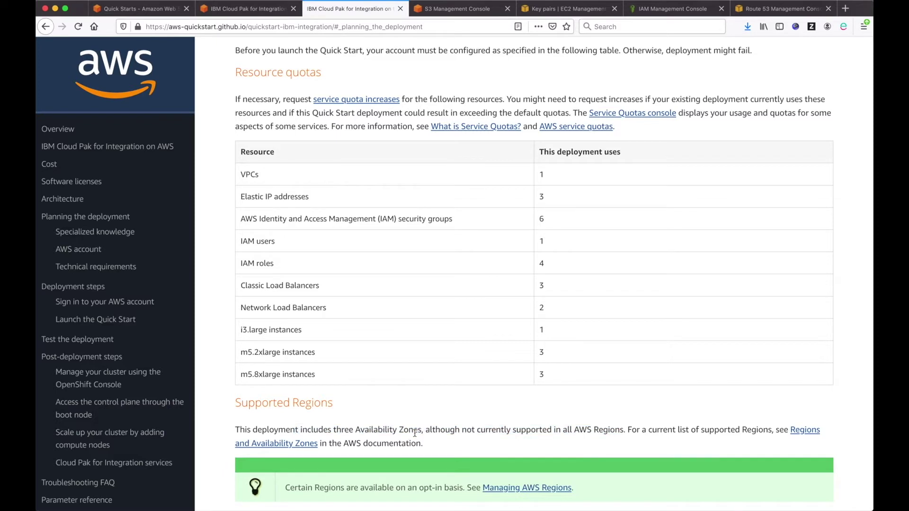
pyautogui.scroll(-5, 415, 434)
pyautogui.scroll(-3, 414, 433)
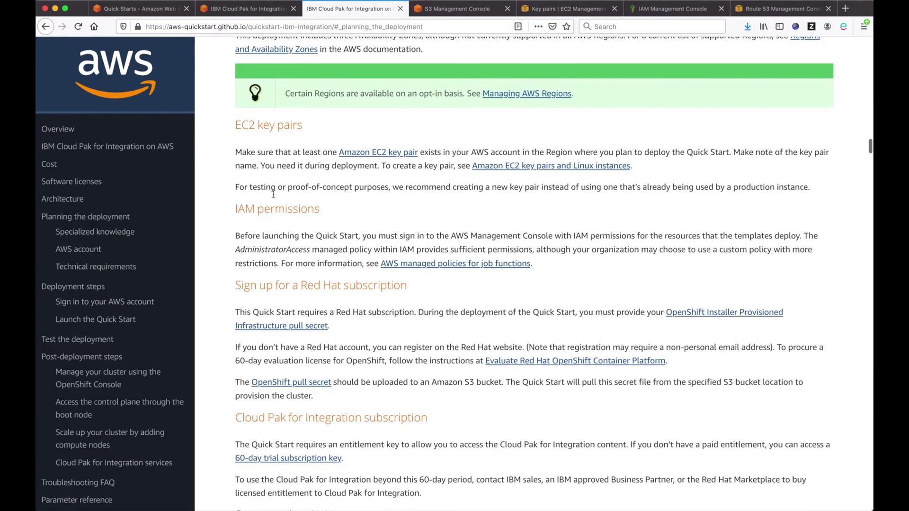
# Step: Read the EC2 key pair requirement and confirm a key pair exists in EC2 Key pairs
pyautogui.click(236, 127)
pyautogui.moveTo(236, 126); pyautogui.dragTo(334, 182)
pyautogui.click(363, 182)
pyautogui.click(553, 11)
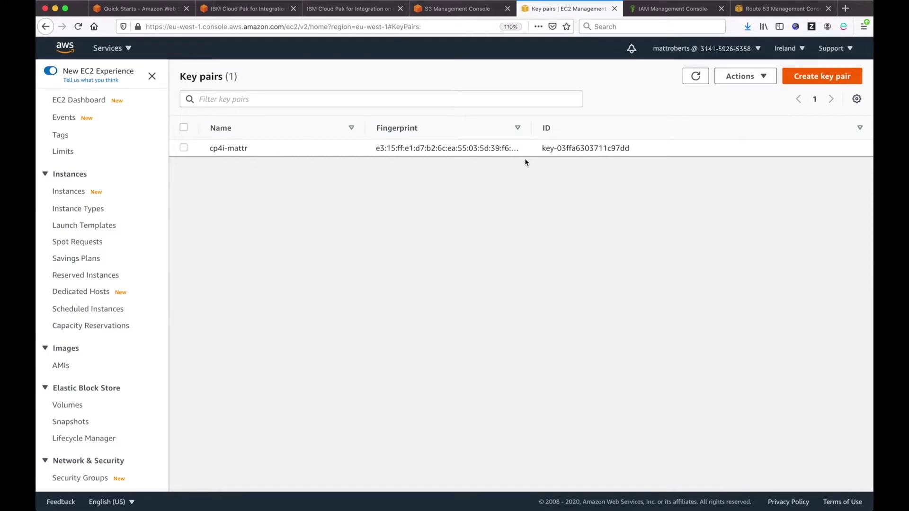
pyautogui.click(349, 8)
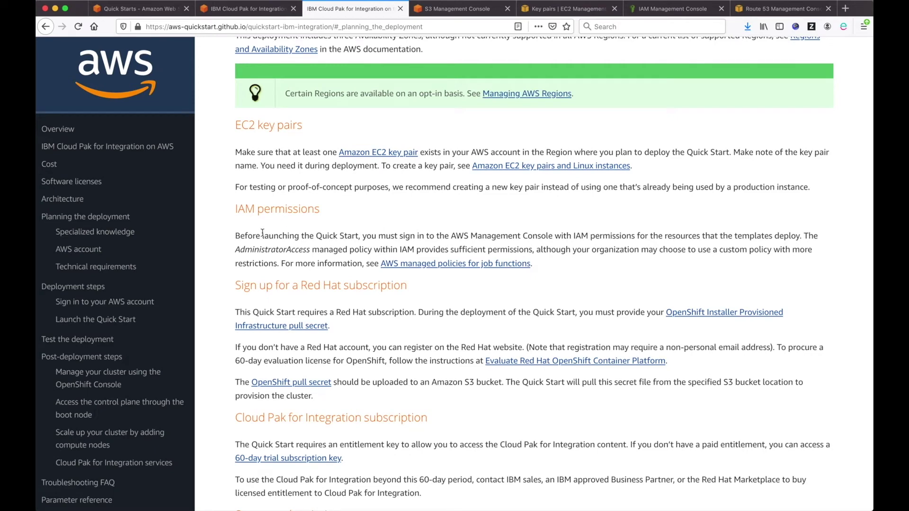
# Step: Highlight the IAM permissions requirement and the AdministratorAccess policy name
pyautogui.moveTo(237, 211); pyautogui.dragTo(557, 269)
pyautogui.click(557, 268)
pyautogui.doubleClick(287, 250)
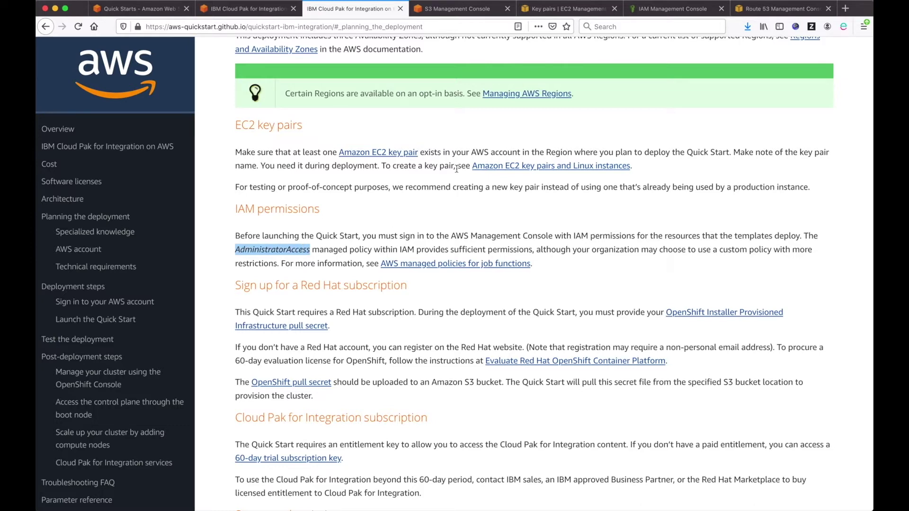
pyautogui.click(657, 9)
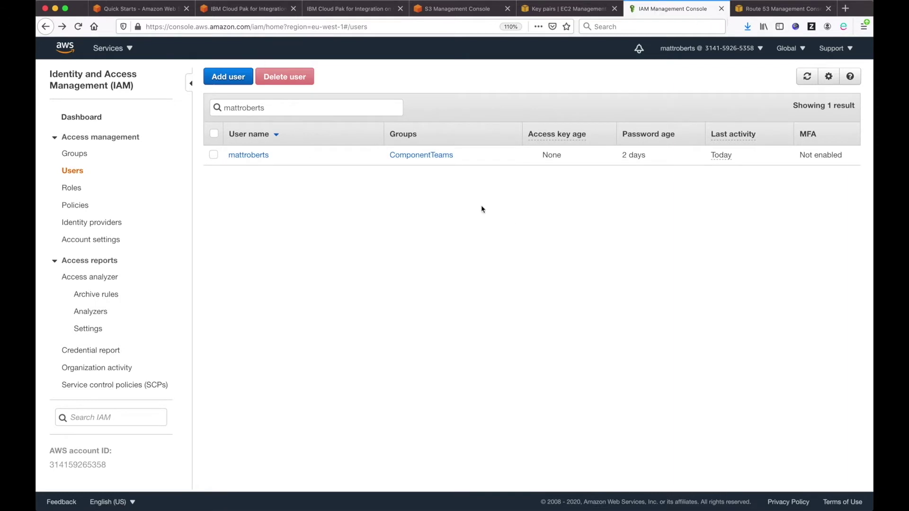
pyautogui.click(250, 157)
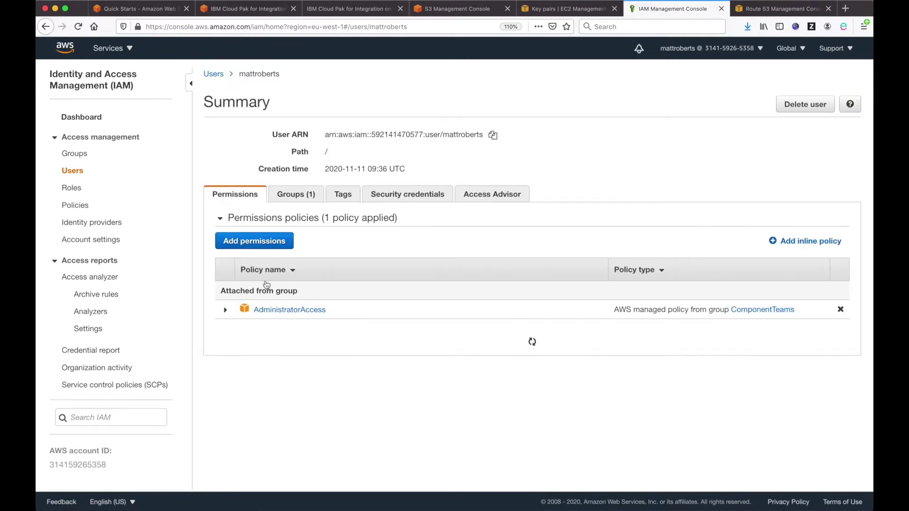
pyautogui.moveTo(329, 309); pyautogui.dragTo(230, 310)
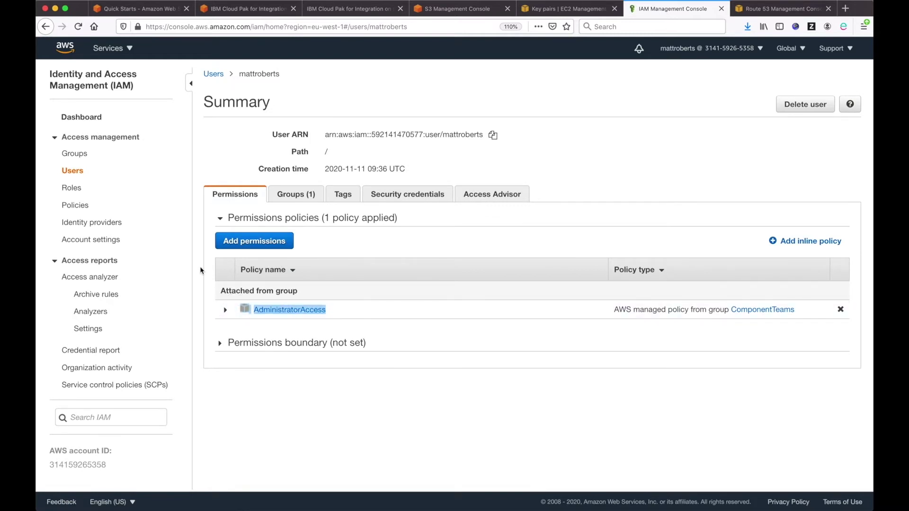
pyautogui.click(338, 9)
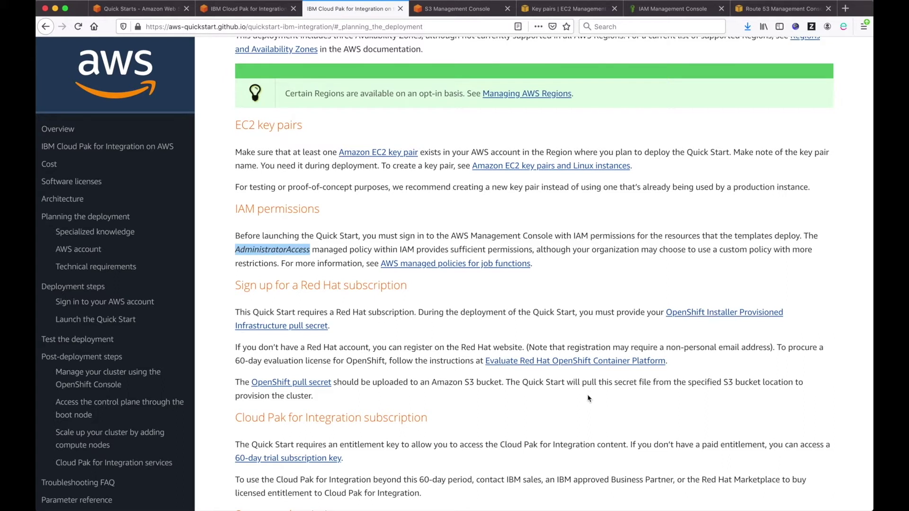
# Step: Open the Red Hat OpenShift trial page in a new tab and start the Container Platform trial
pyautogui.rightClick(578, 363)
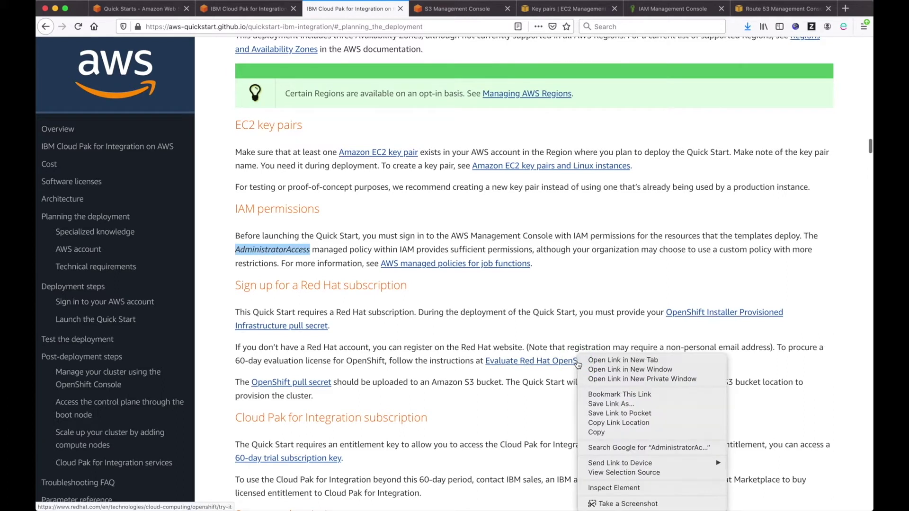
pyautogui.click(587, 357)
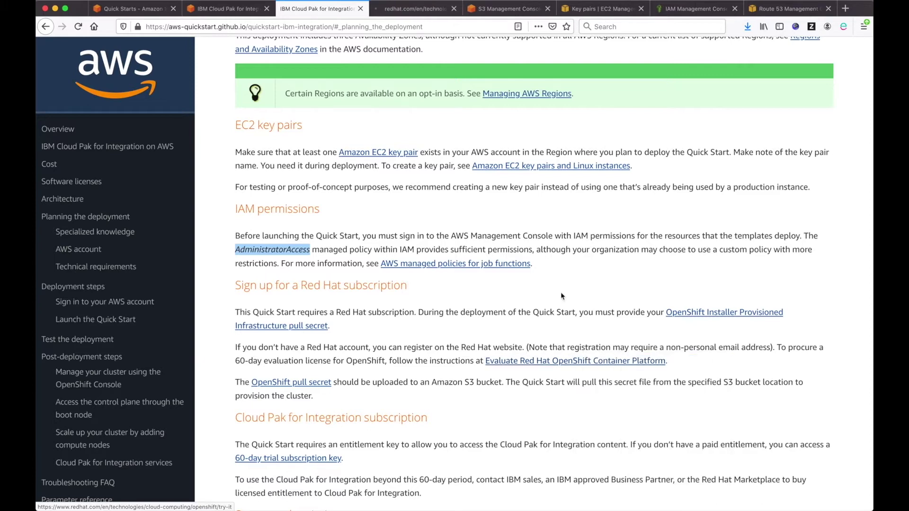
pyautogui.click(412, 10)
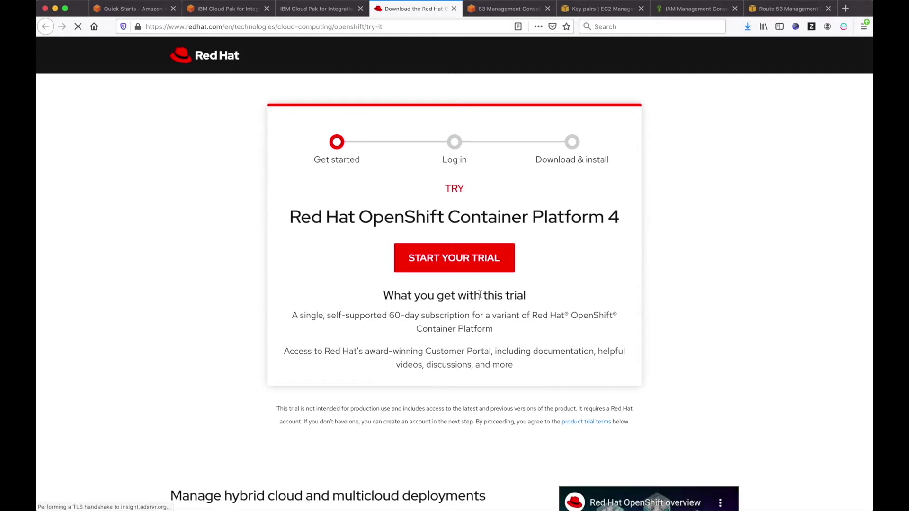
pyautogui.click(459, 259)
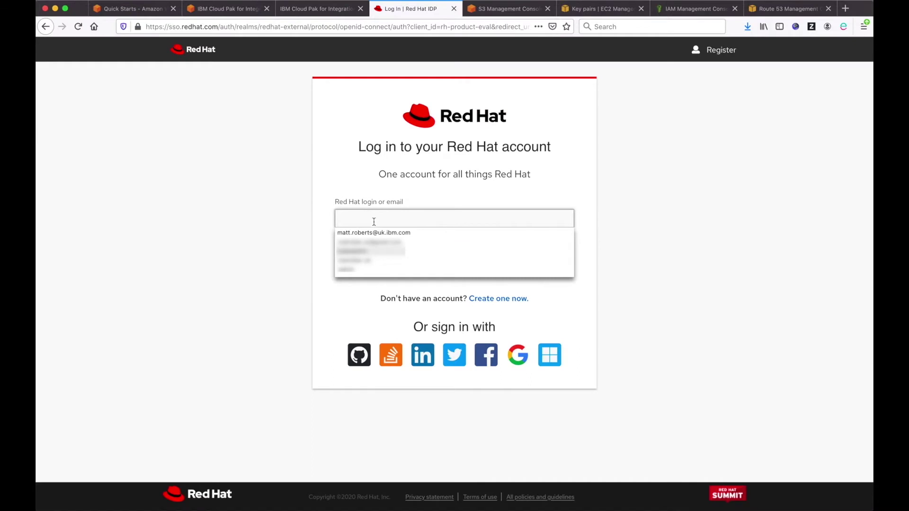
# Step: Log in with the saved Red Hat email and password, declining to save the login in Firefox
pyautogui.click(384, 233)
pyautogui.click(241, 232)
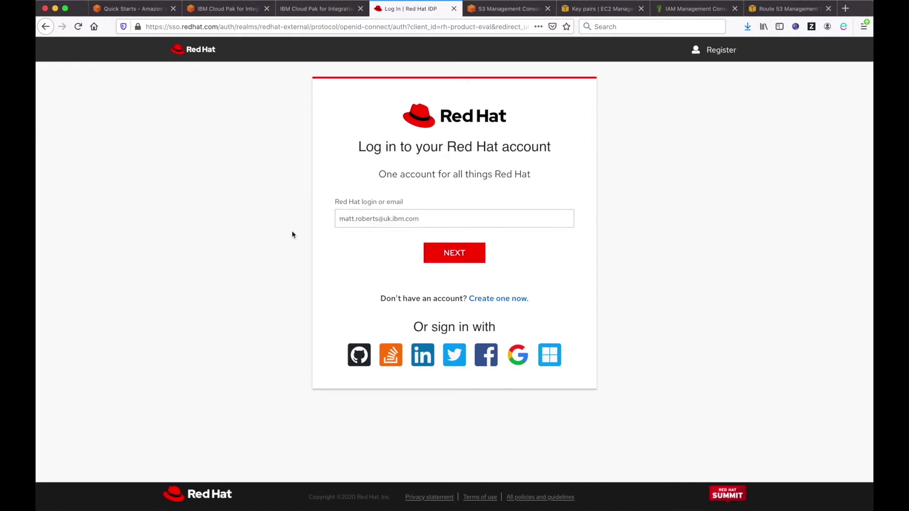
pyautogui.click(452, 253)
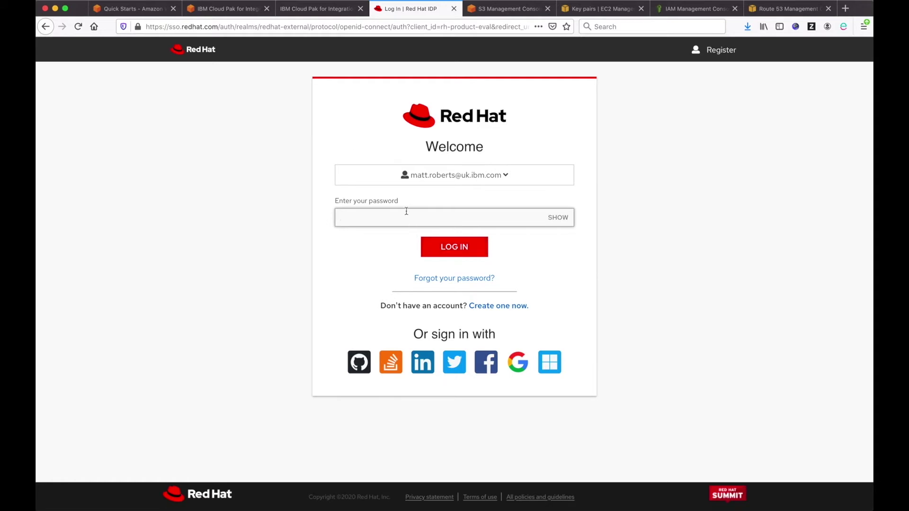
pyautogui.press('super+v')
pyautogui.click(391, 257)
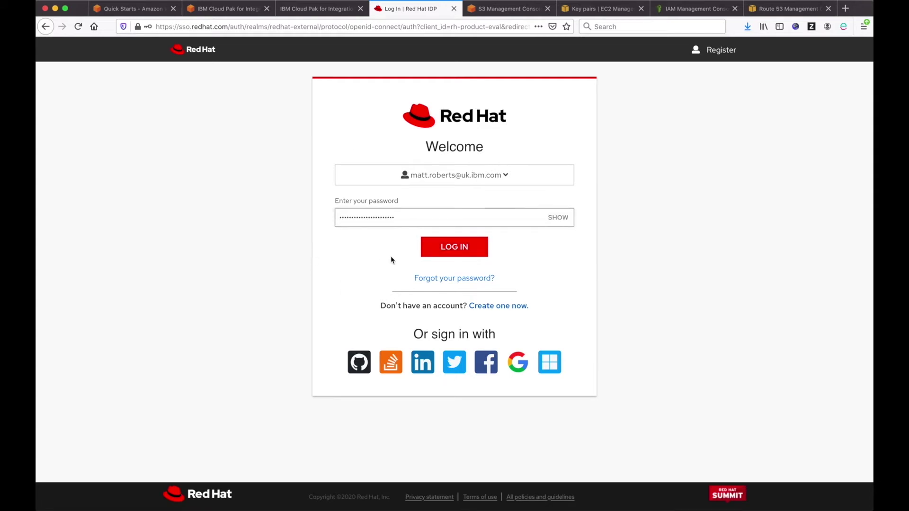
pyautogui.click(458, 252)
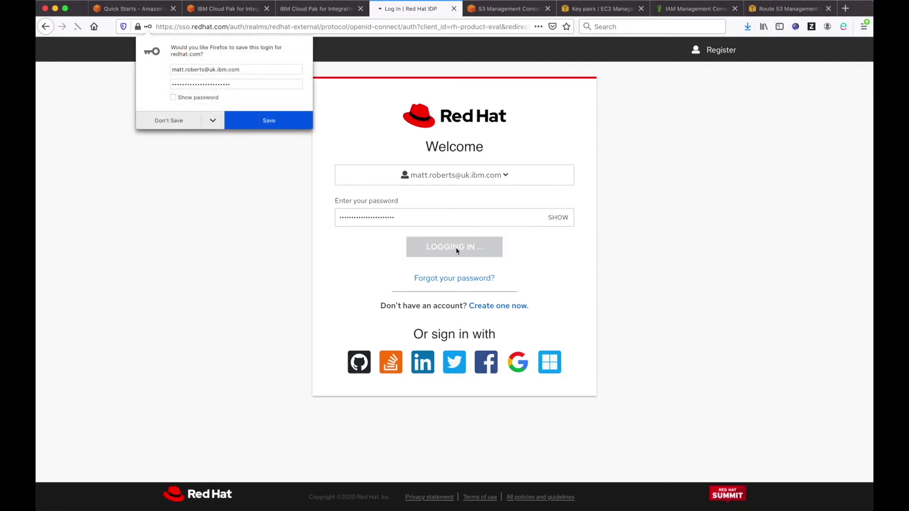
pyautogui.click(163, 121)
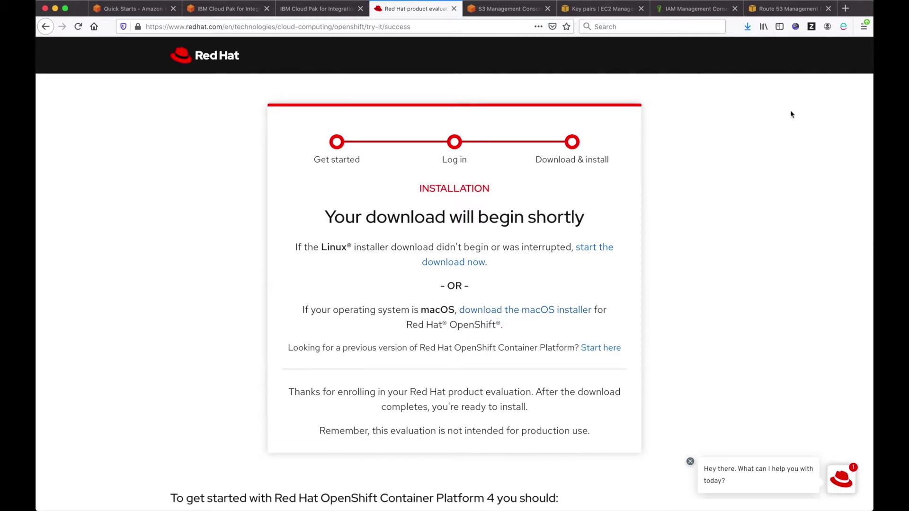
# Step: Load the Install OpenShift 4 pull-secret page, download the pull secret, and return to S3
pyautogui.click(845, 8)
pyautogui.write('pull-secret')
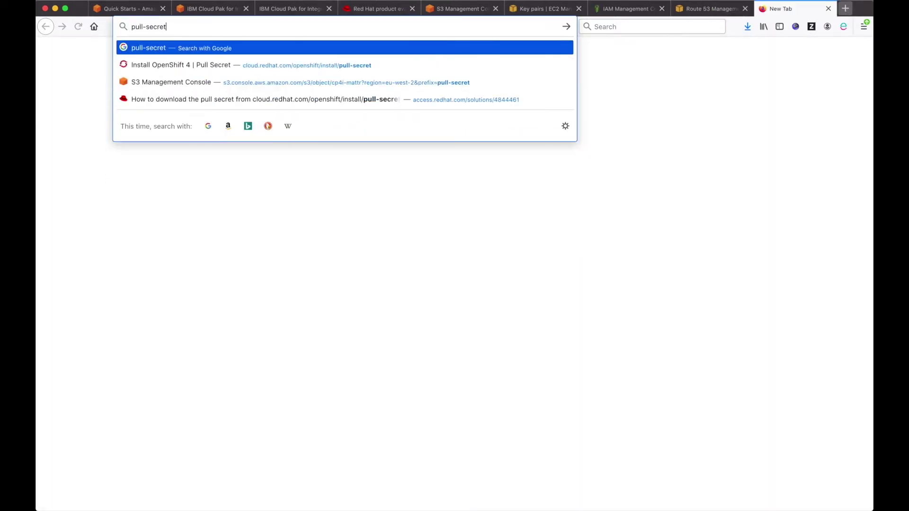
pyautogui.press('Down')
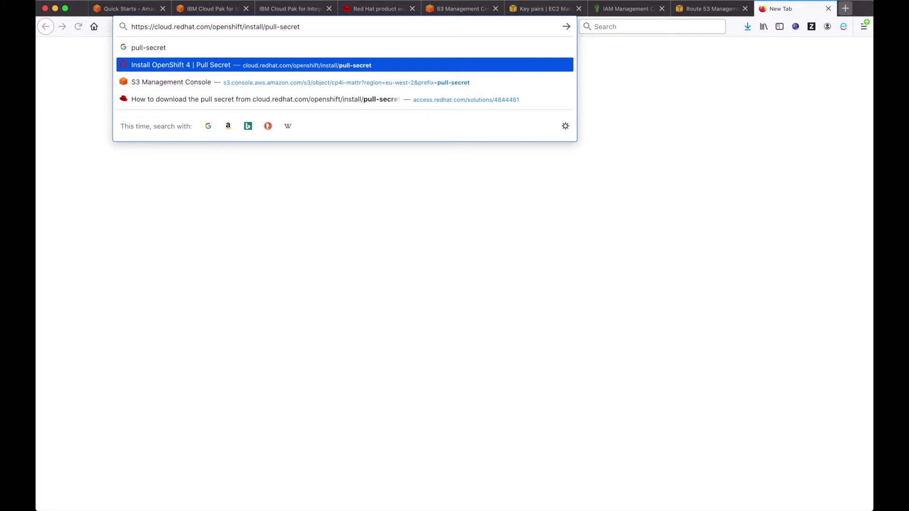
pyautogui.press('Return')
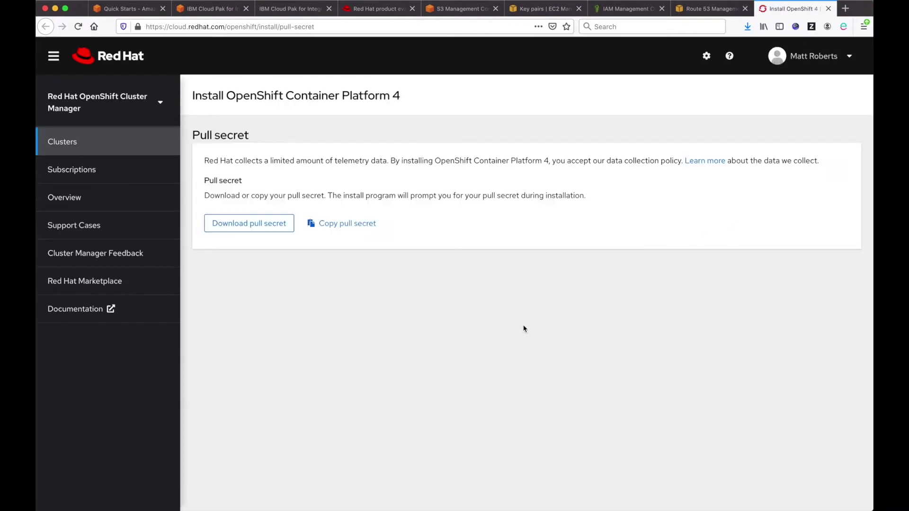
pyautogui.click(260, 229)
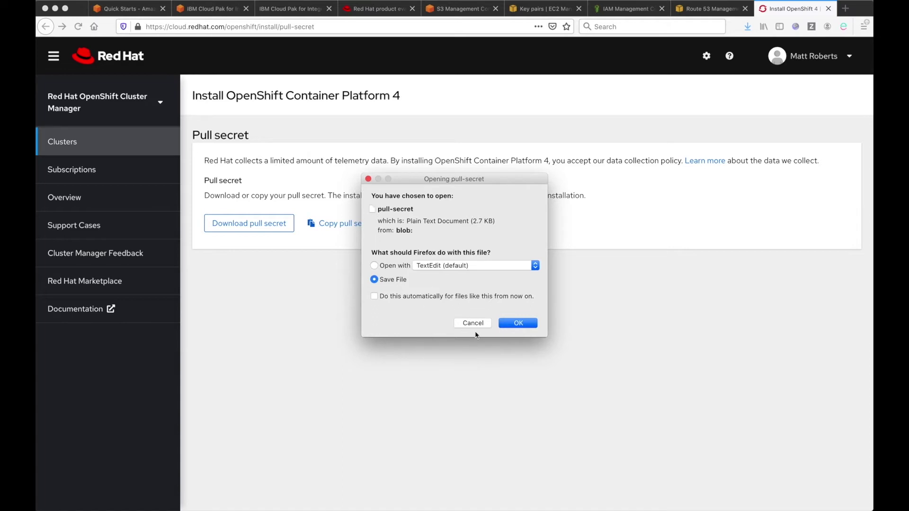
pyautogui.click(456, 13)
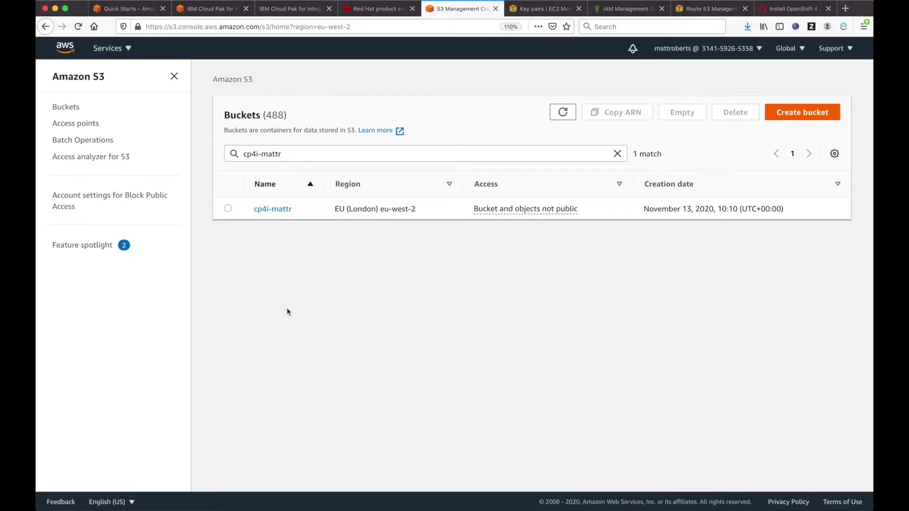
# Step: Upload the pull-secret file into the cp4i-mattr bucket
pyautogui.click(282, 212)
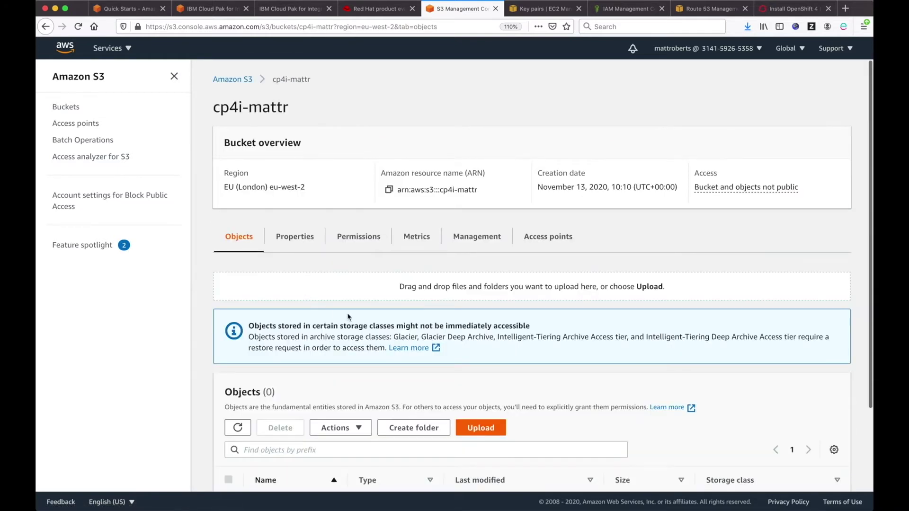
pyautogui.scroll(-3, 348, 317)
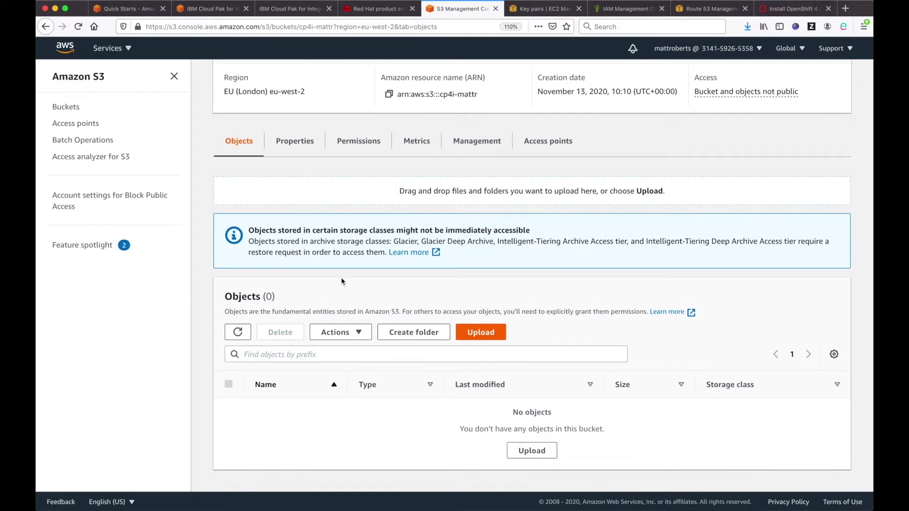
pyautogui.click(529, 468)
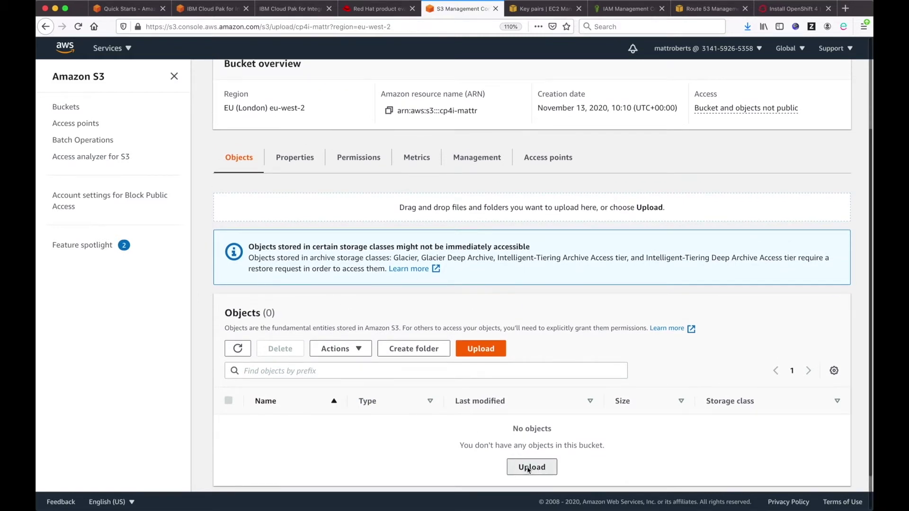
pyautogui.click(417, 213)
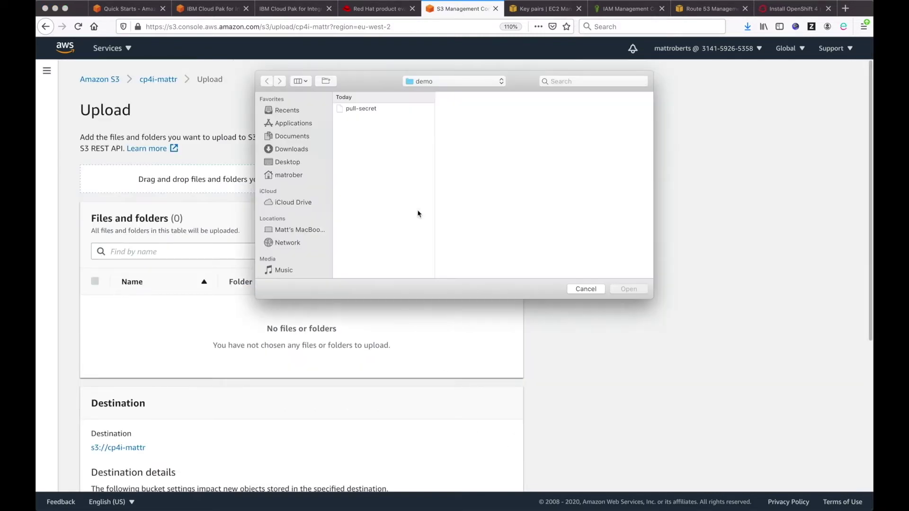
pyautogui.click(372, 110)
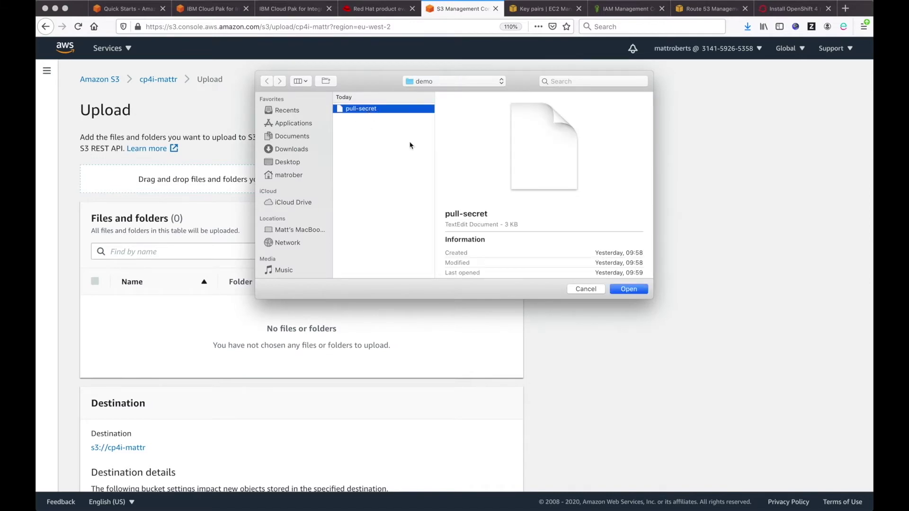
pyautogui.click(635, 293)
pyautogui.scroll(-5, 610, 319)
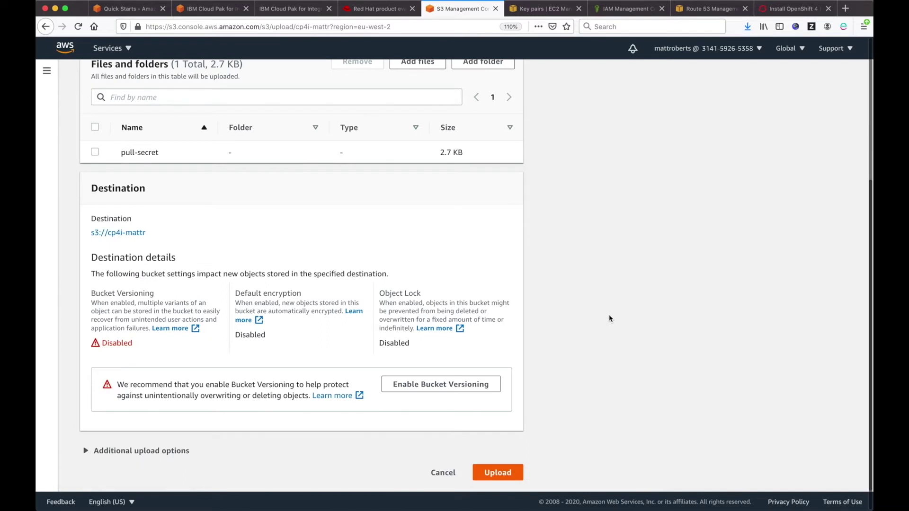
pyautogui.click(499, 472)
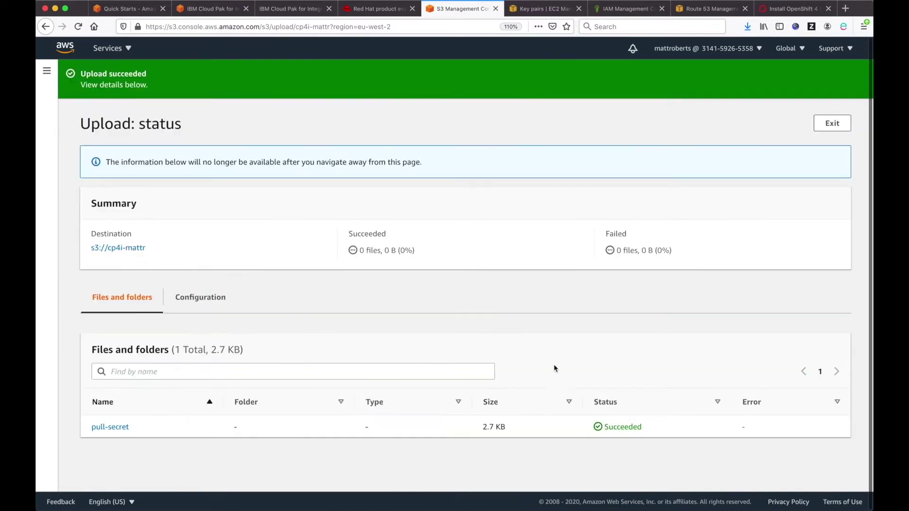
# Step: Open the uploaded pull-secret object and copy its S3 URI
pyautogui.click(104, 429)
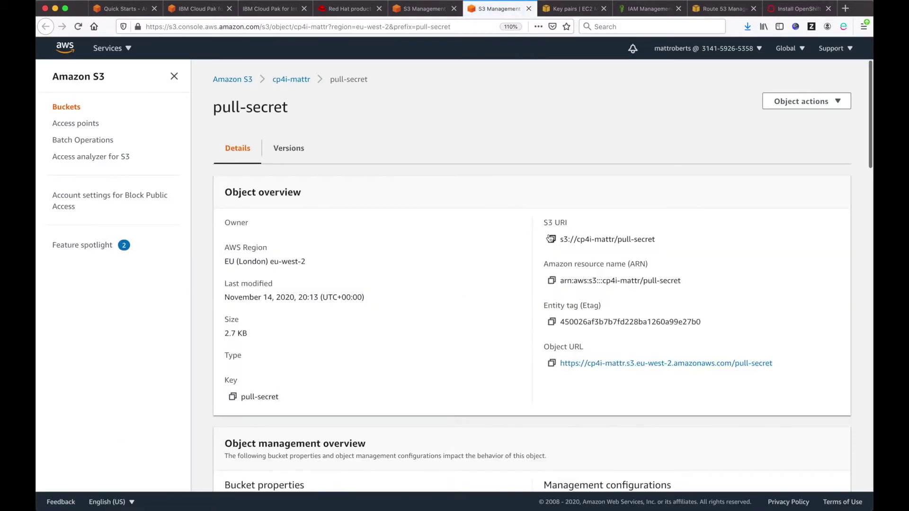
pyautogui.moveTo(657, 239); pyautogui.dragTo(561, 240)
pyautogui.click(565, 255)
pyautogui.click(553, 241)
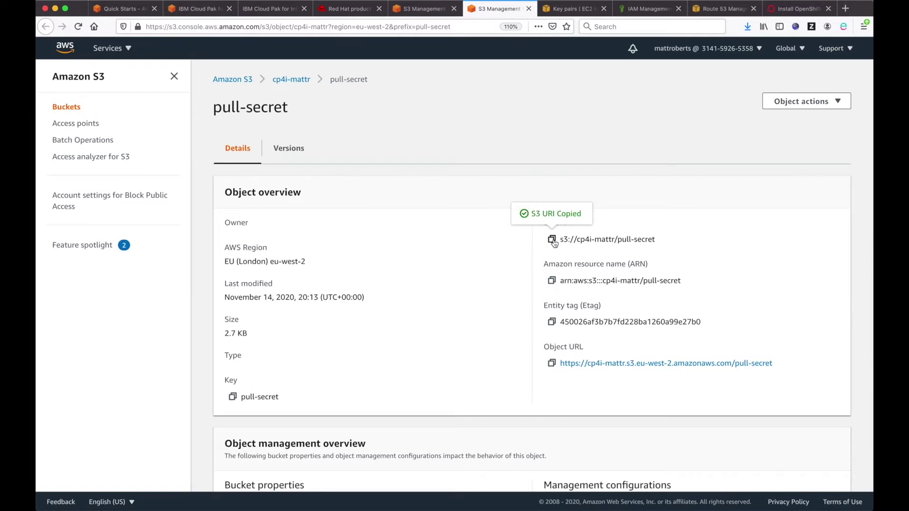
pyautogui.click(274, 9)
# Step: Open the deployment guide's '60-day trial subscription key' link in a new tab
pyautogui.click(424, 342)
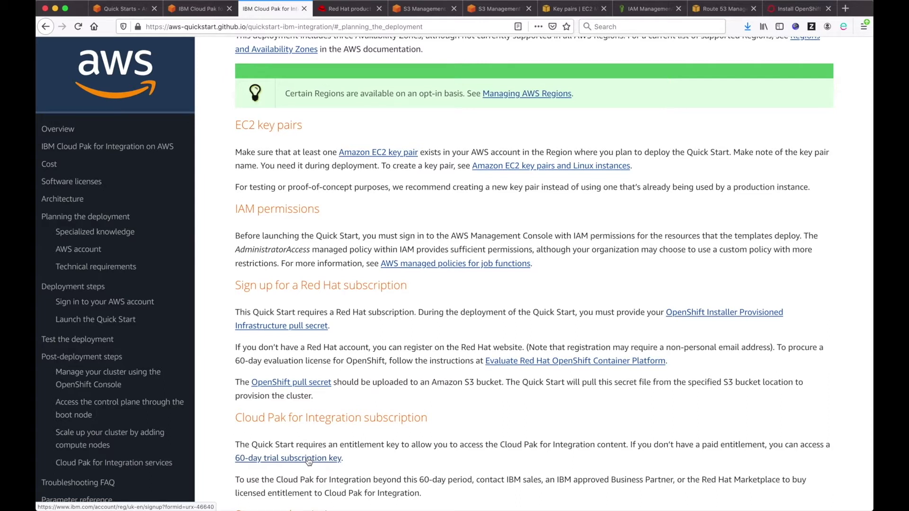
pyautogui.rightClick(309, 461)
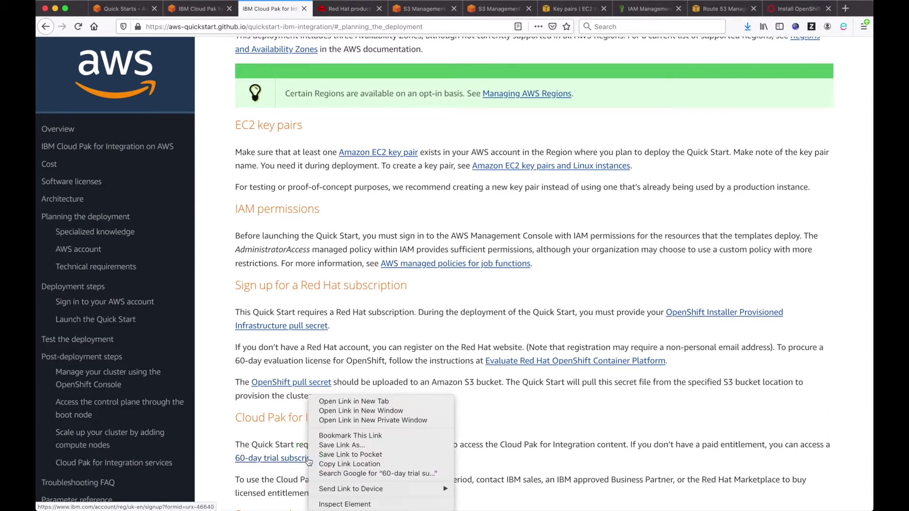
pyautogui.click(332, 402)
pyautogui.click(327, 9)
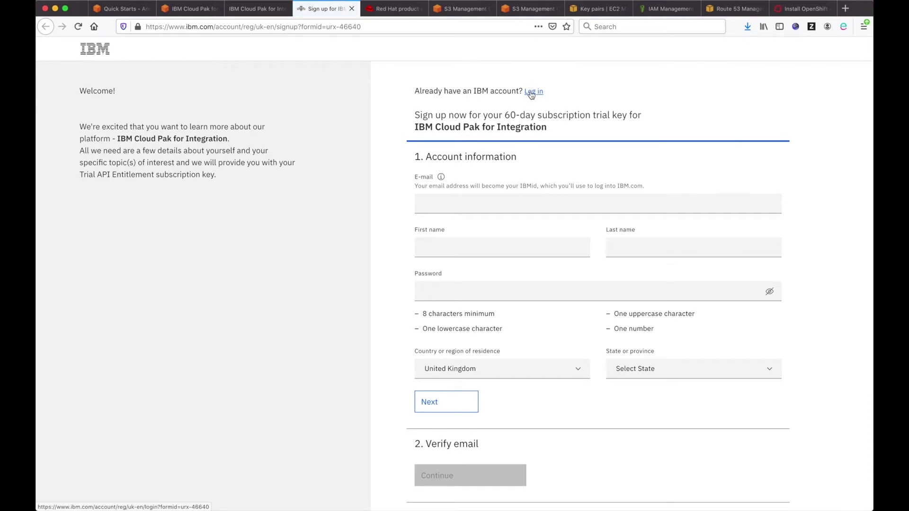
# Step: Log in to IBM with your IBMid, copy the entitlement key, and return to the Quick Start
pyautogui.click(521, 202)
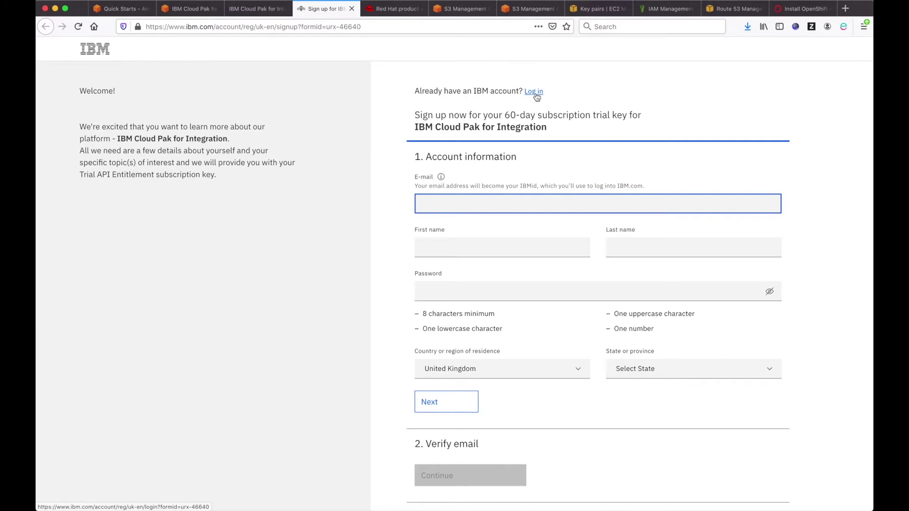
pyautogui.click(535, 93)
pyautogui.click(418, 197)
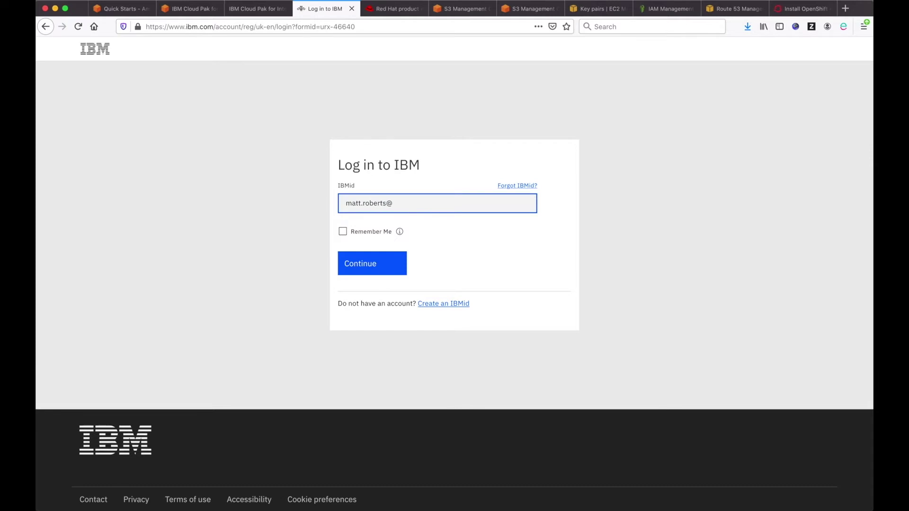
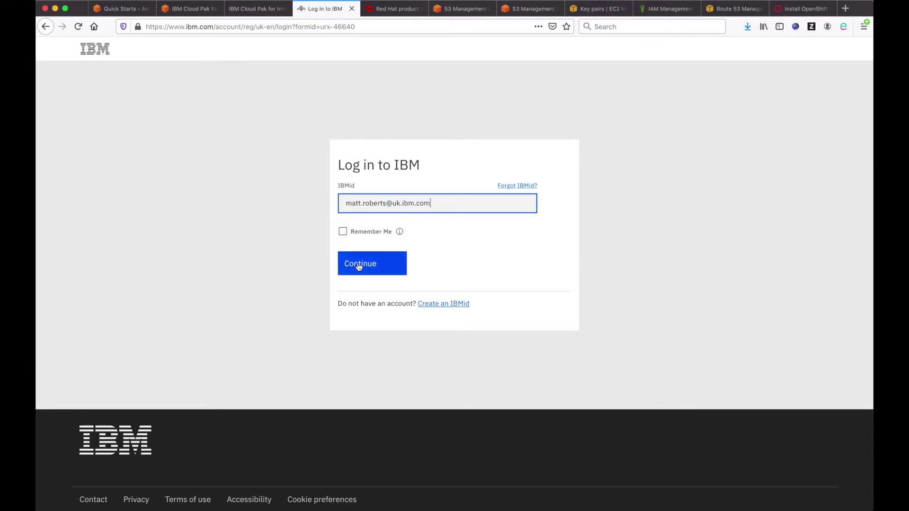
pyautogui.click(359, 267)
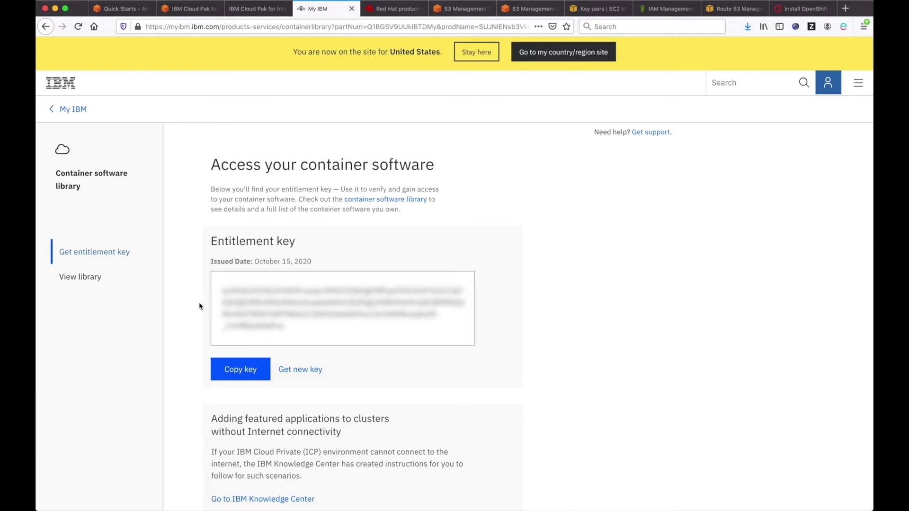
pyautogui.click(239, 369)
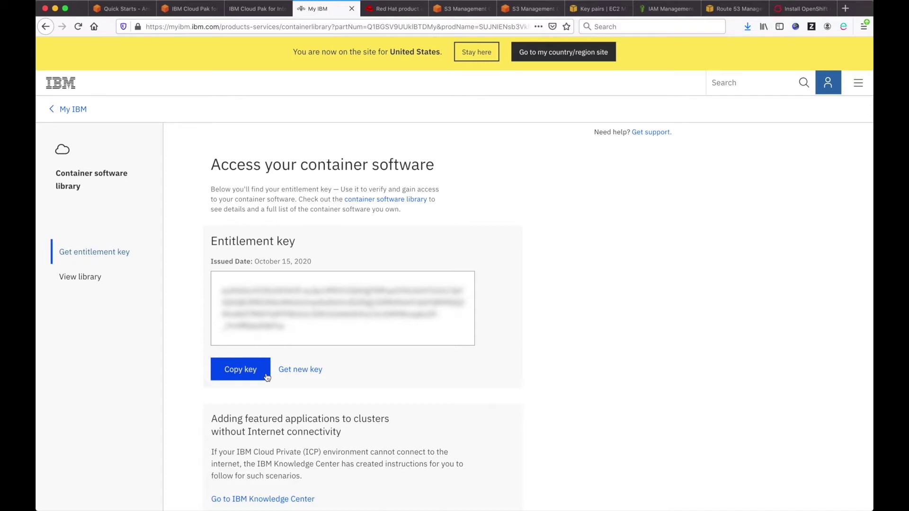
pyautogui.click(192, 10)
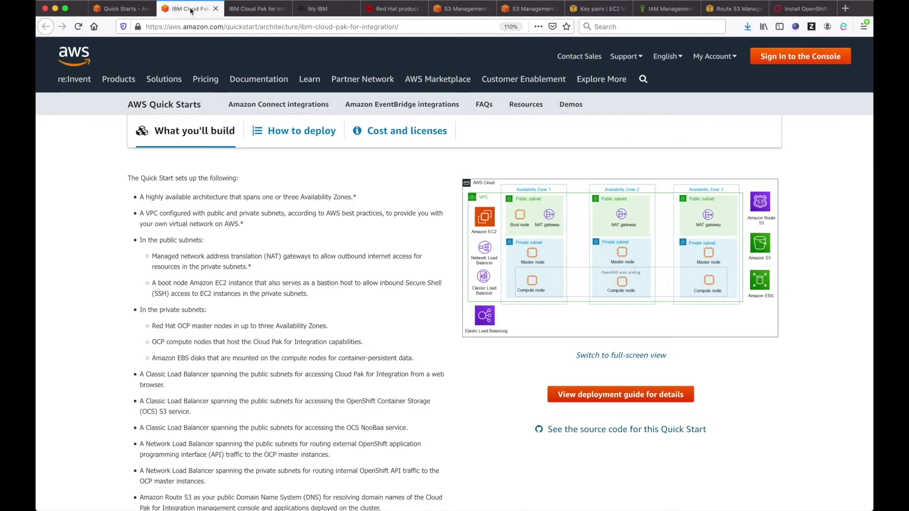
# Step: Go to the How to deploy steps and launch the 'Deploy into a new VPC' option
pyautogui.scroll(6, 300, 235)
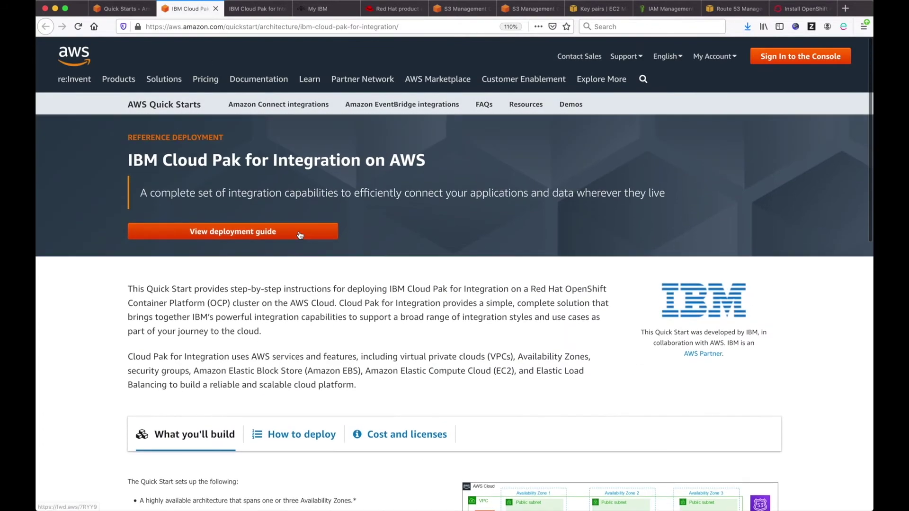
pyautogui.scroll(-3, 317, 362)
pyautogui.scroll(-2, 317, 362)
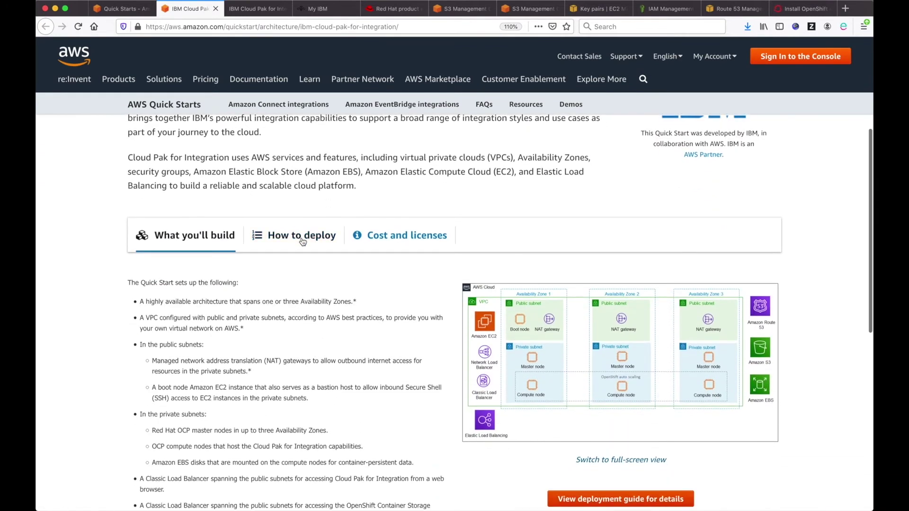
pyautogui.click(303, 240)
pyautogui.scroll(-2, 307, 322)
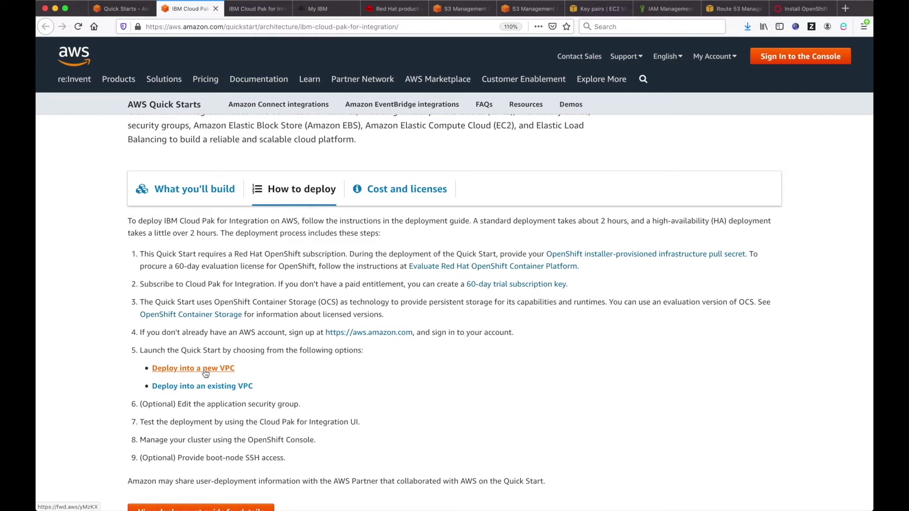
pyautogui.click(205, 372)
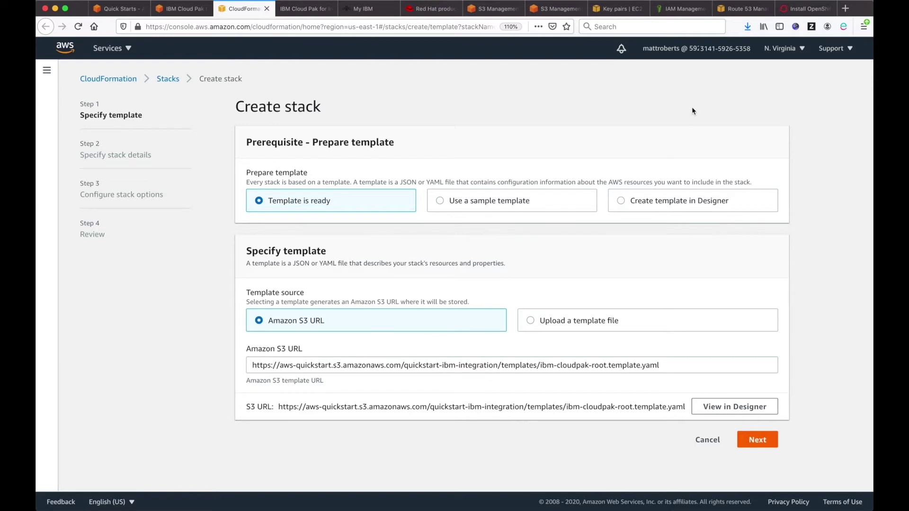
# Step: Set the console region to Europe (Ireland) and accept the prefilled template to reach stack details
pyautogui.click(799, 52)
pyautogui.click(830, 124)
pyautogui.click(787, 51)
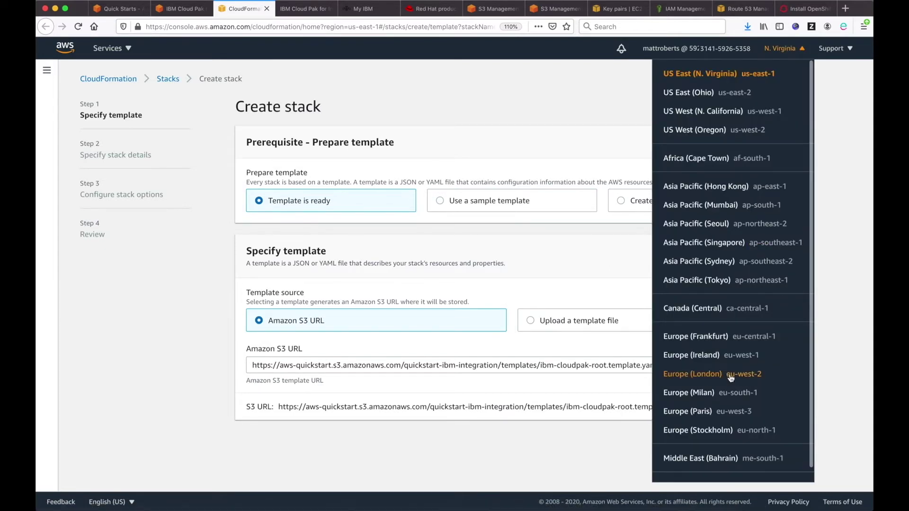
pyautogui.click(720, 360)
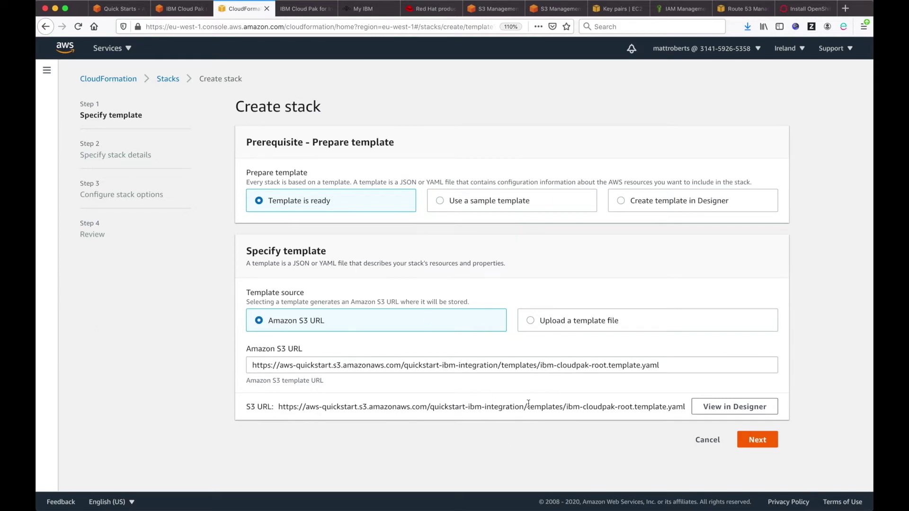
pyautogui.click(758, 440)
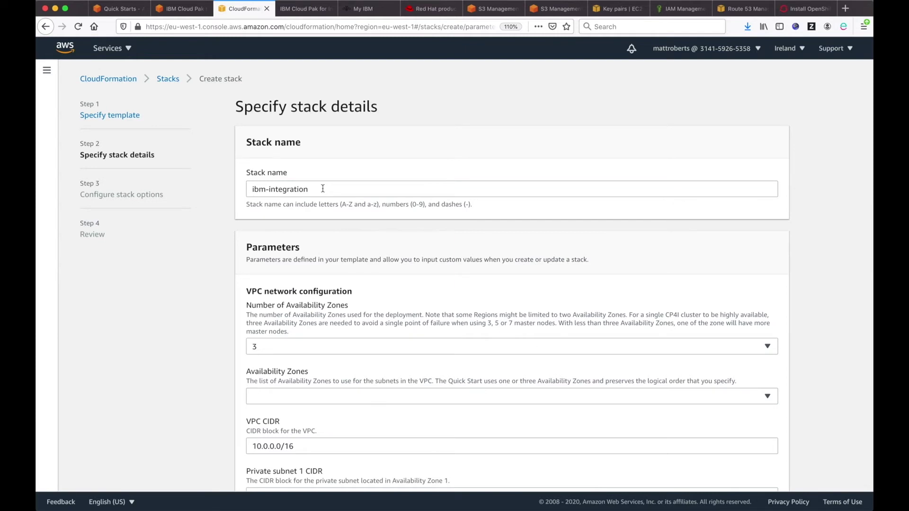
# Step: Rename the stack from ibm-integration to mattr-quickstart
pyautogui.moveTo(323, 188); pyautogui.dragTo(193, 187)
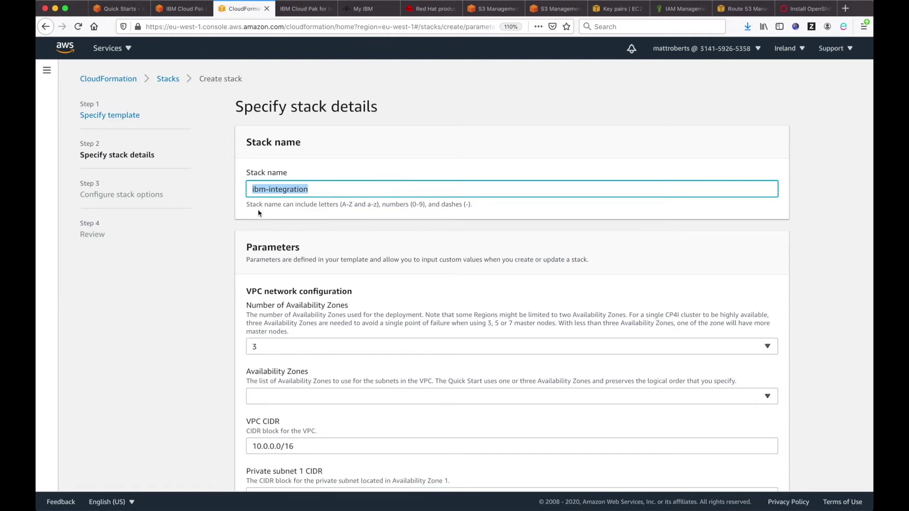
pyautogui.write('mattr-quickstart')
pyautogui.click(206, 281)
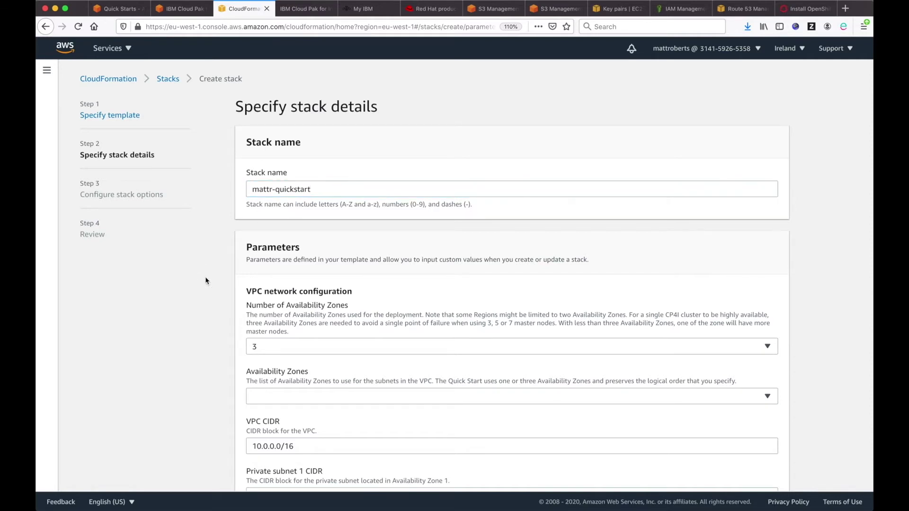
pyautogui.scroll(-3, 212, 312)
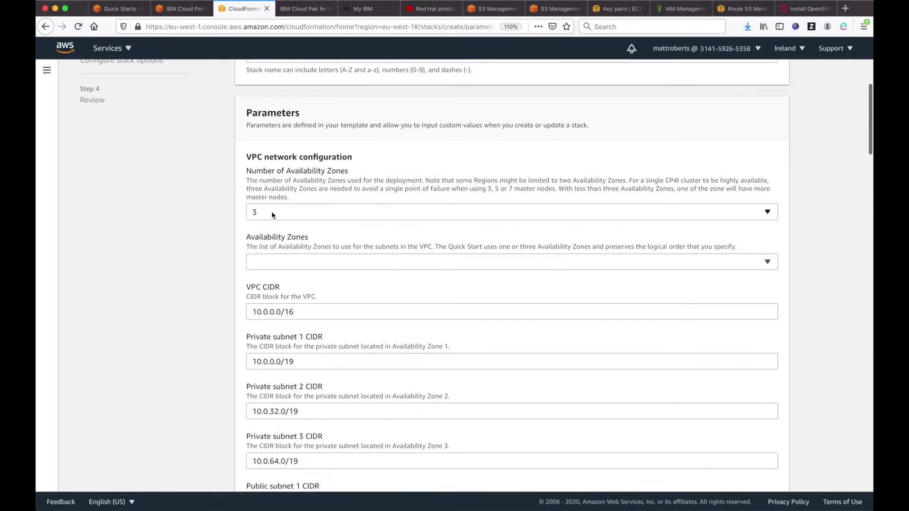
# Step: Keep 3 availability zones and select eu-west-1a, eu-west-1b and eu-west-1c
pyautogui.click(294, 211)
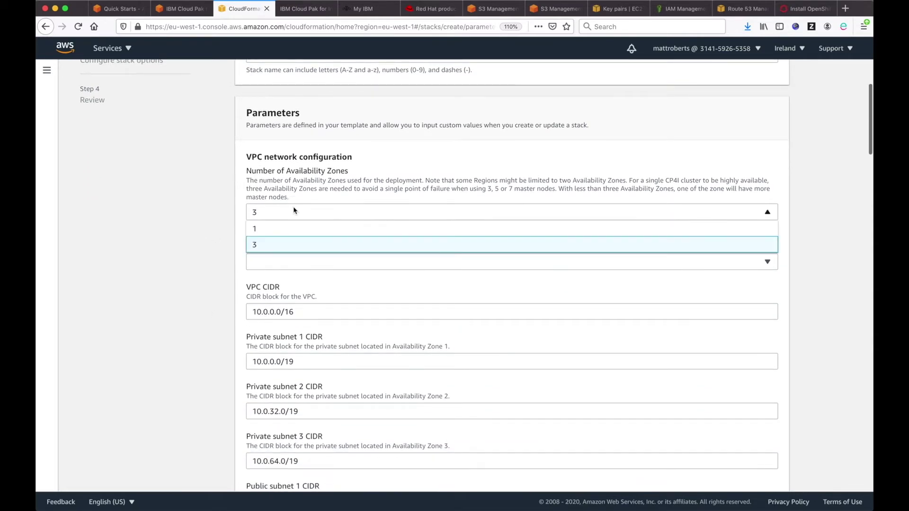
pyautogui.click(268, 245)
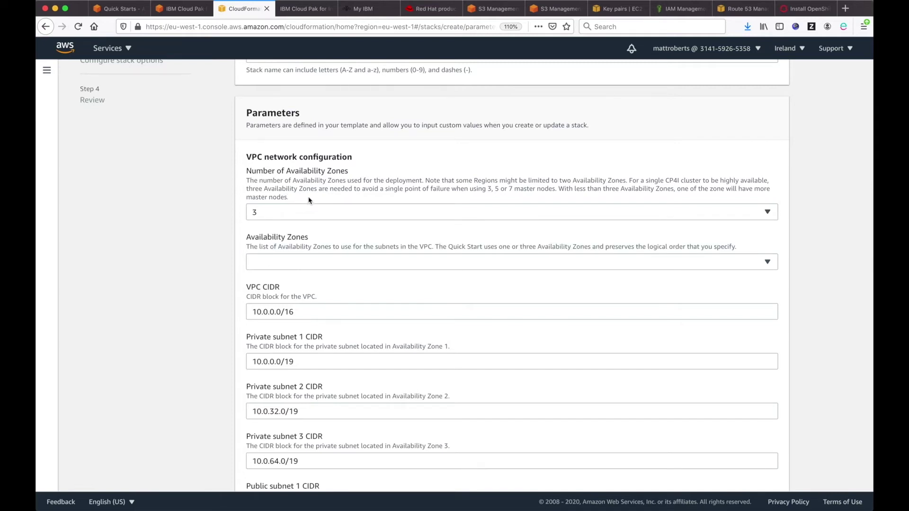
pyautogui.click(304, 263)
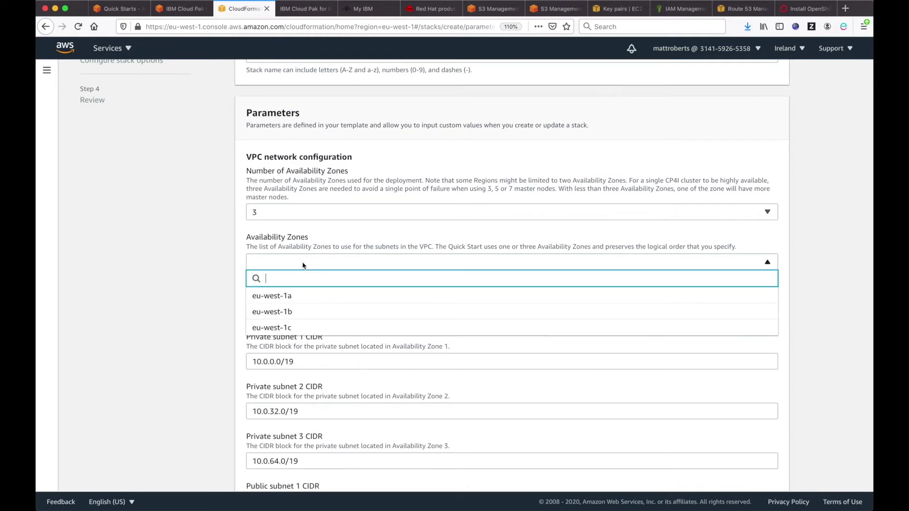
pyautogui.click(295, 301)
pyautogui.click(294, 311)
pyautogui.click(294, 325)
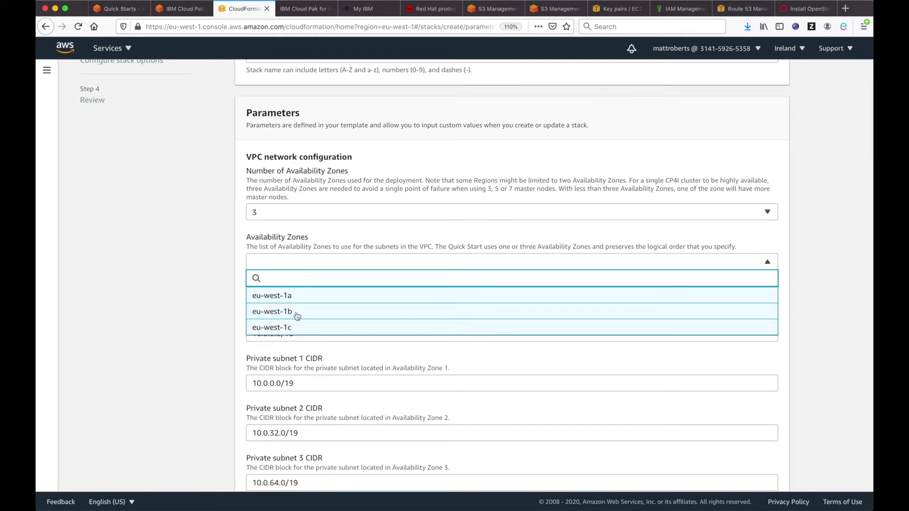
pyautogui.click(211, 287)
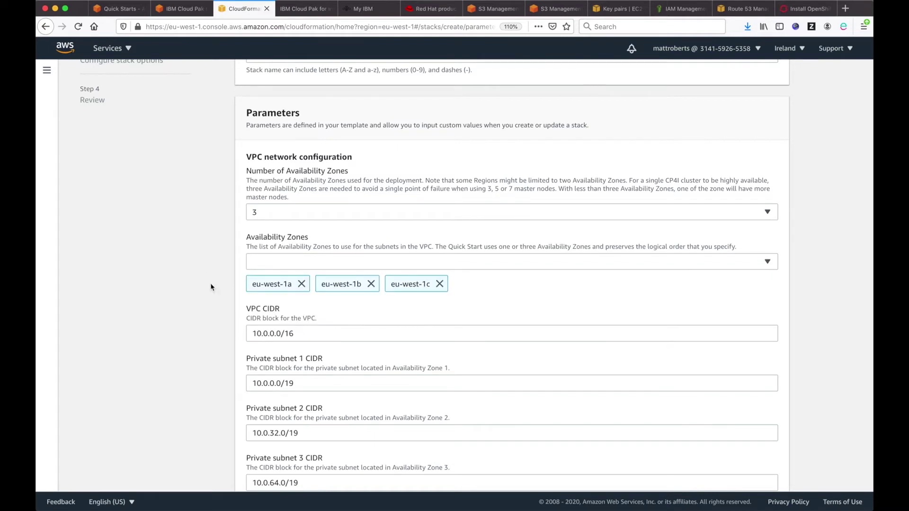
pyautogui.scroll(-5, 211, 287)
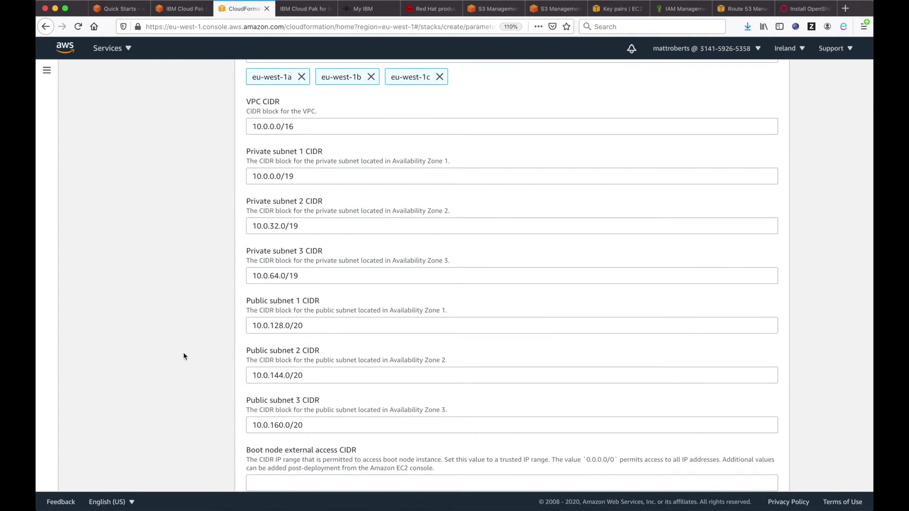
# Step: Set the boot node external access CIDR to 0.0.0.0/0
pyautogui.scroll(-5, 185, 358)
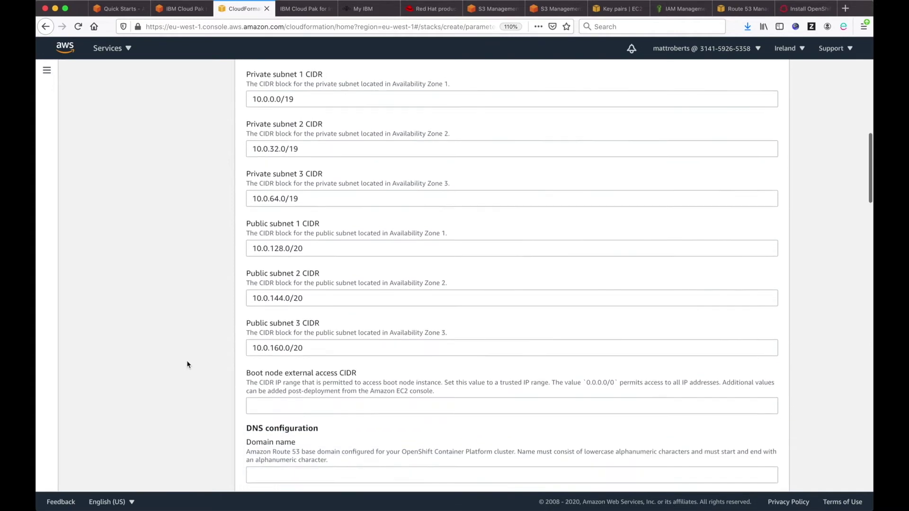
pyautogui.scroll(-8, 187, 365)
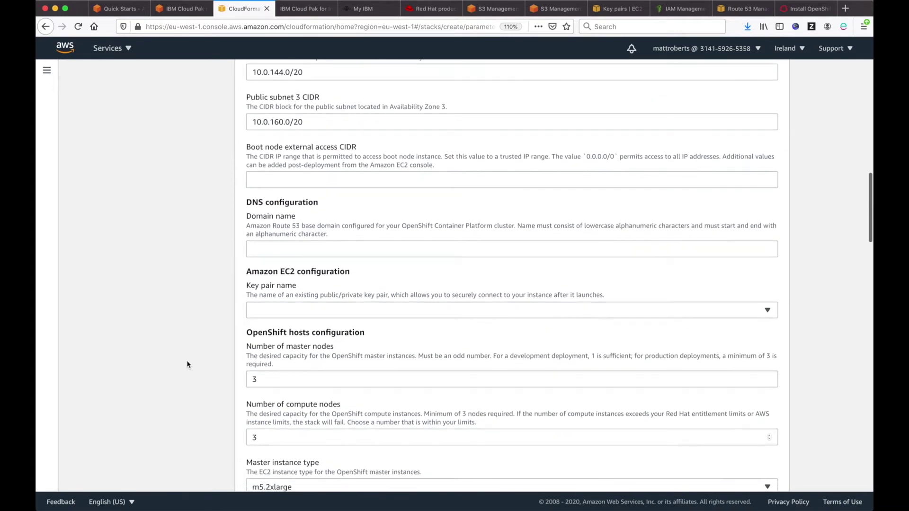
pyautogui.click(286, 180)
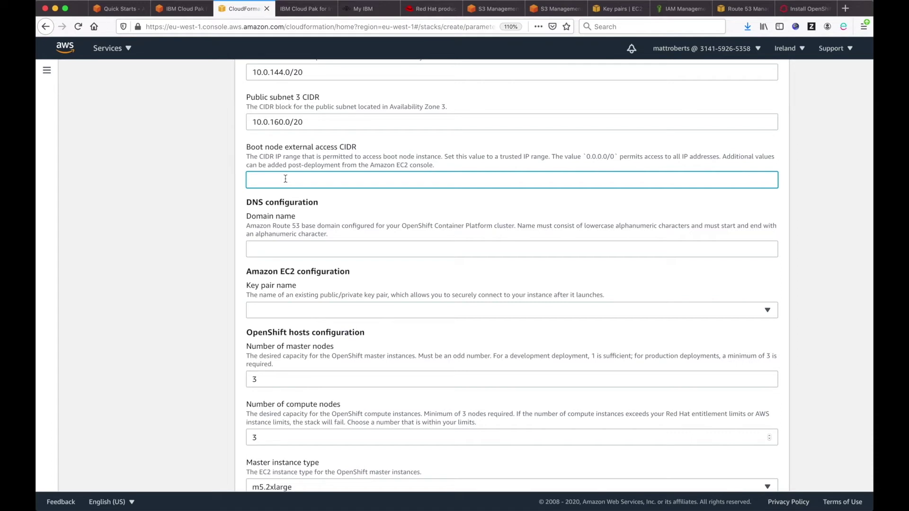
pyautogui.write('0.0.0.0/0')
pyautogui.press('Tab')
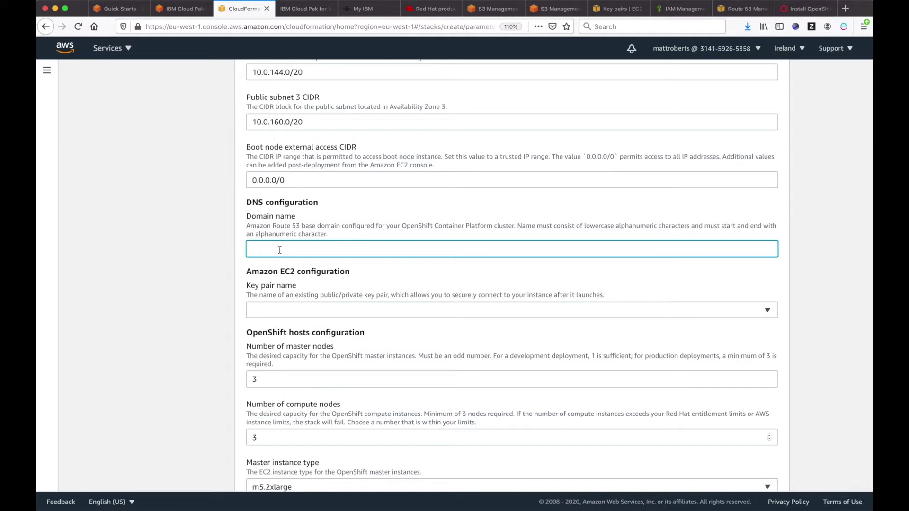
pyautogui.moveTo(302, 226); pyautogui.dragTo(340, 227)
# Step: Check the Route 53 registered domains, then enter mydomain.com as the domain name
pyautogui.click(380, 244)
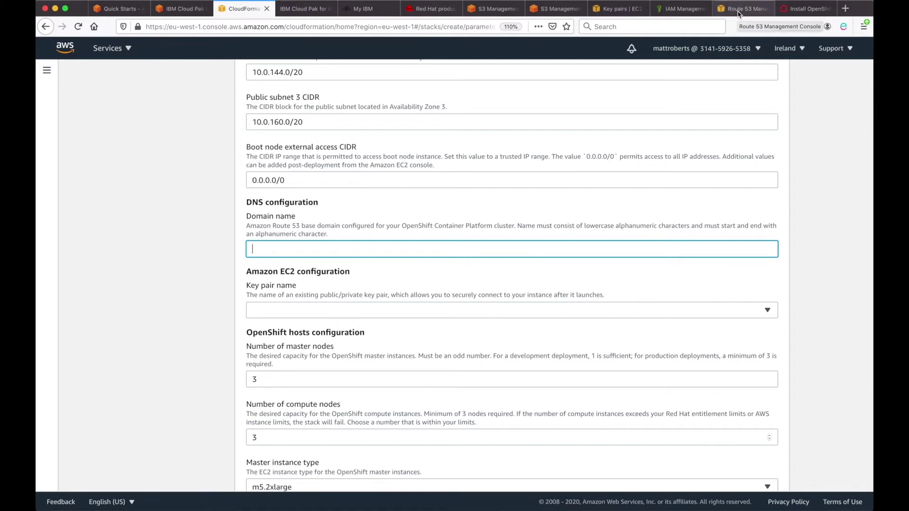
pyautogui.click(739, 13)
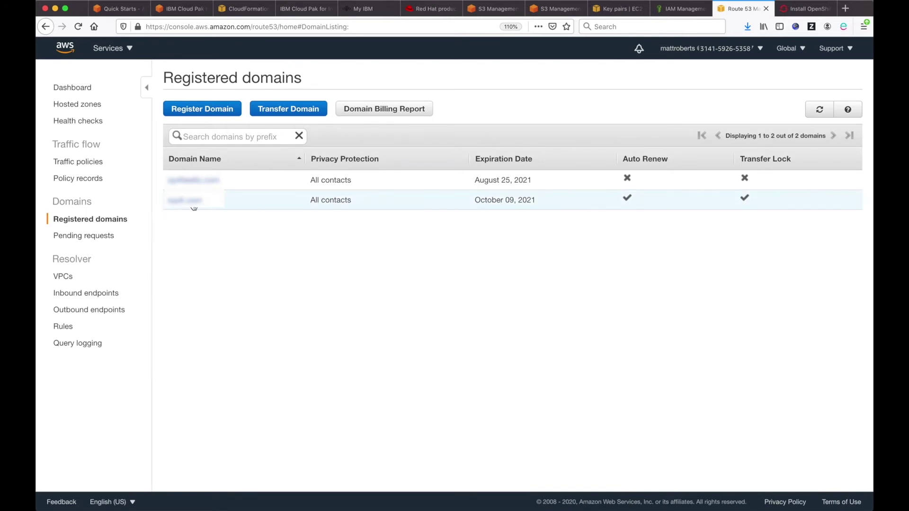
pyautogui.click(243, 10)
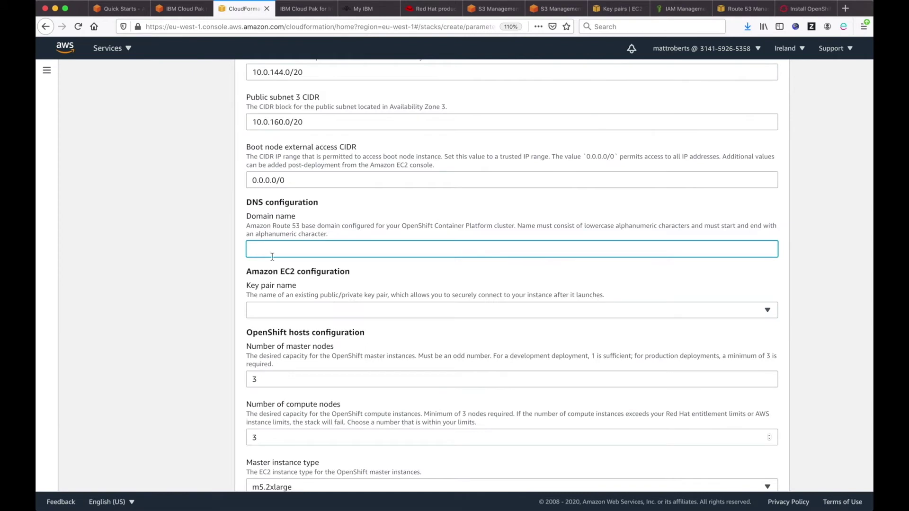
pyautogui.write('mydomain.com')
pyautogui.press('Tab')
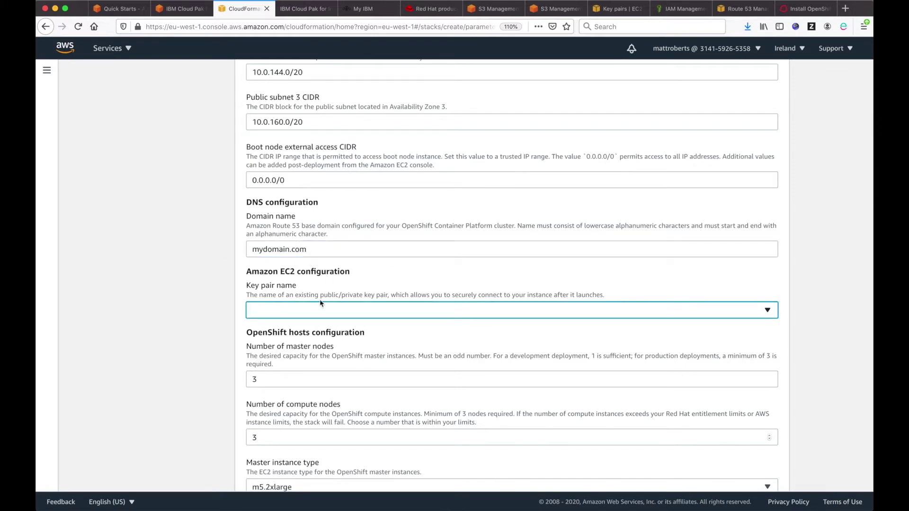
# Step: Select the existing cp4i-mattr key pair for the EC2 instances
pyautogui.click(301, 315)
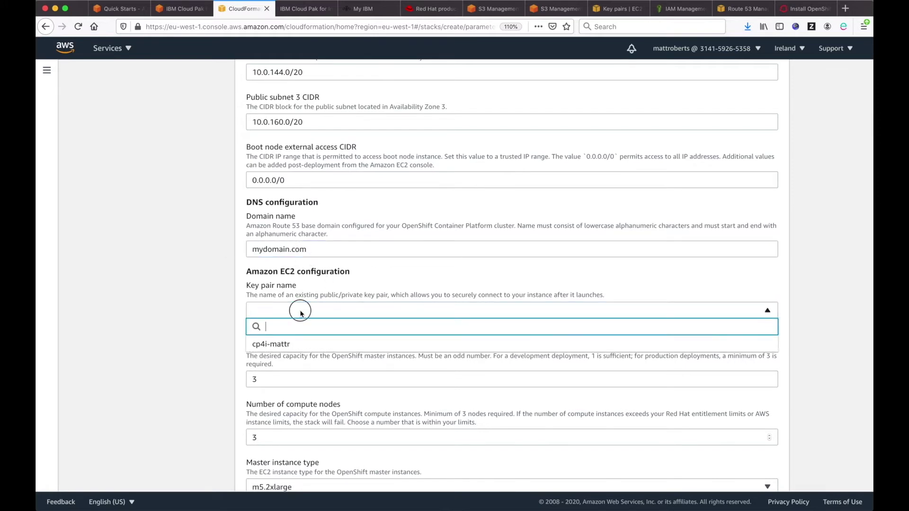
pyautogui.click(283, 346)
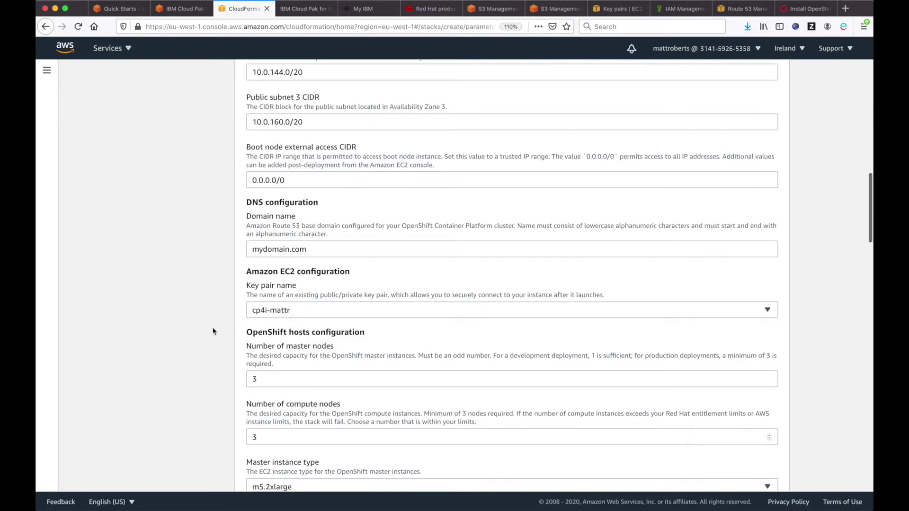
pyautogui.scroll(-5, 213, 332)
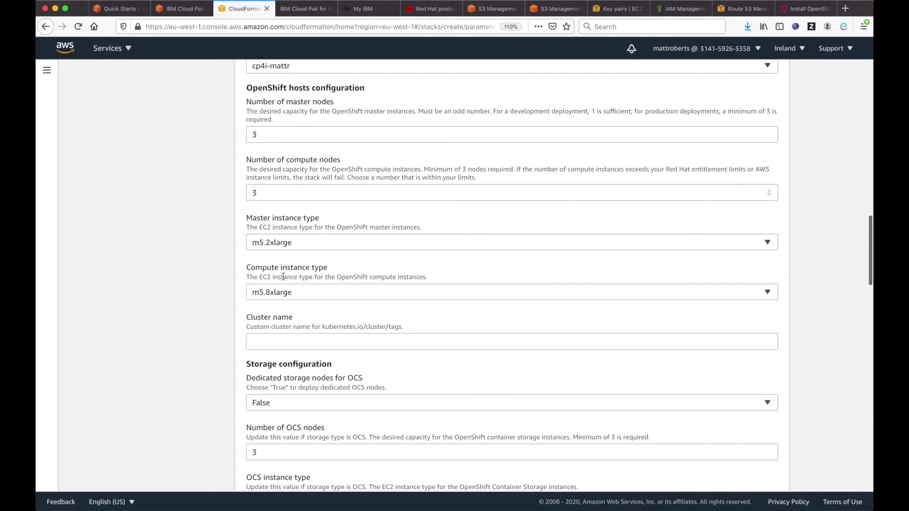
# Step: Enter mattrquickstart as the cluster name
pyautogui.click(299, 343)
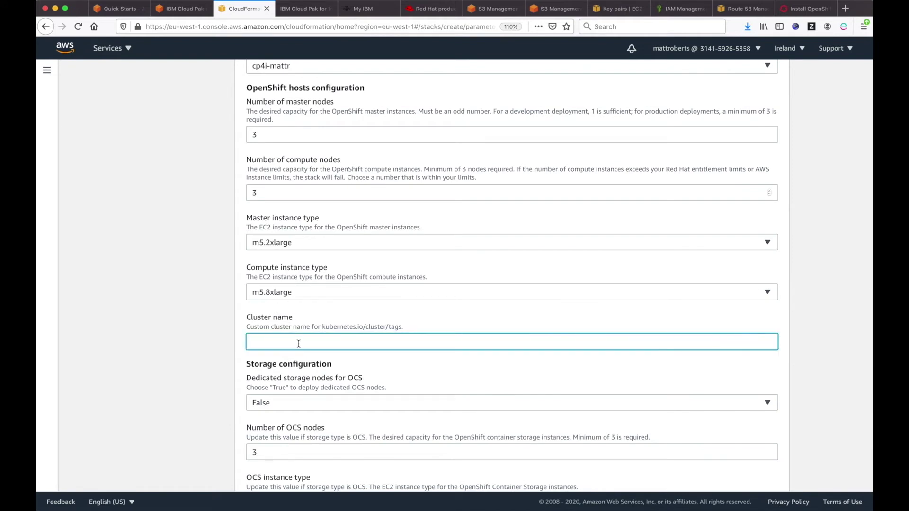
pyautogui.write('mattrquickstart')
pyautogui.click(204, 338)
pyautogui.scroll(-5, 202, 339)
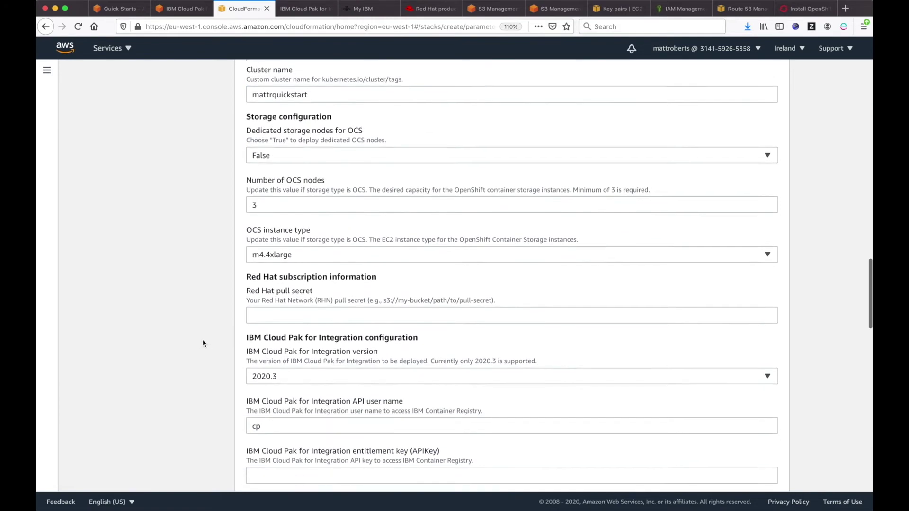
pyautogui.scroll(-1, 203, 340)
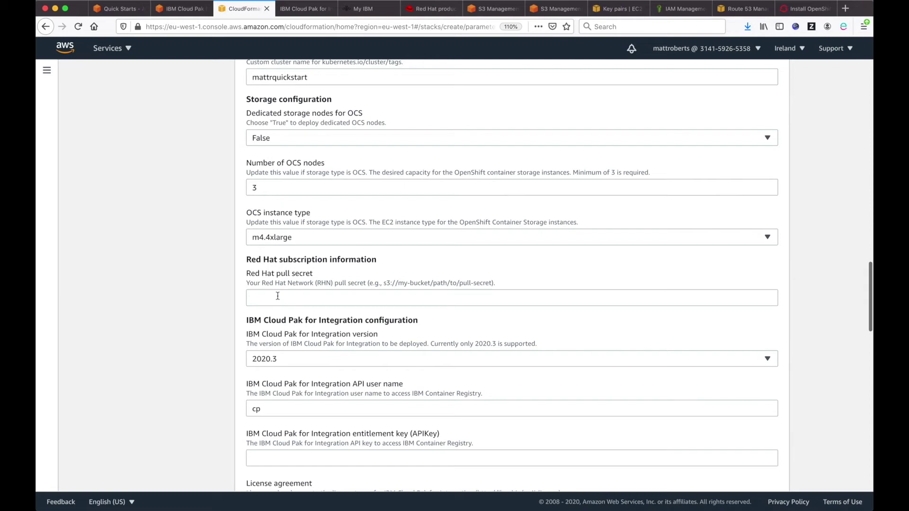
# Step: Paste the s3://cp4i-mattr/pull-secret URI from the S3 tab into the Red Hat pull secret field
pyautogui.click(493, 9)
pyautogui.click(544, 8)
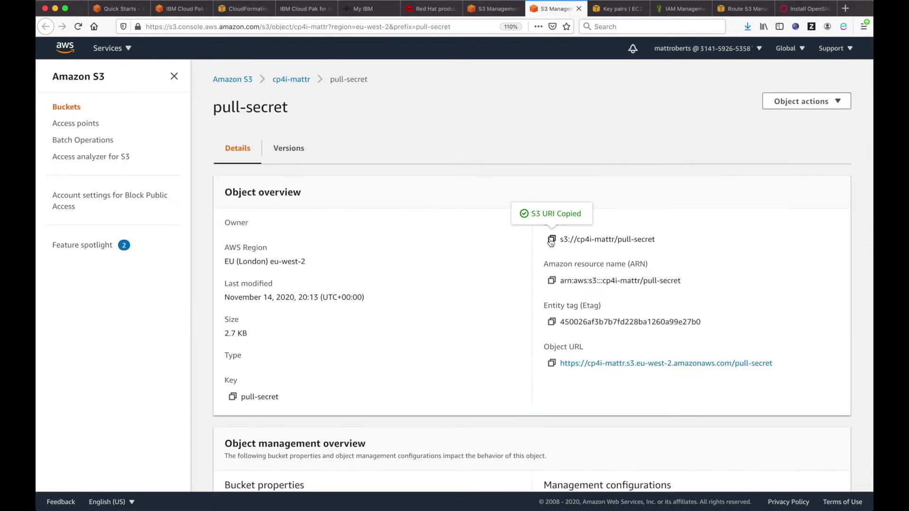
pyautogui.click(244, 9)
pyautogui.click(278, 293)
pyautogui.press('super+v')
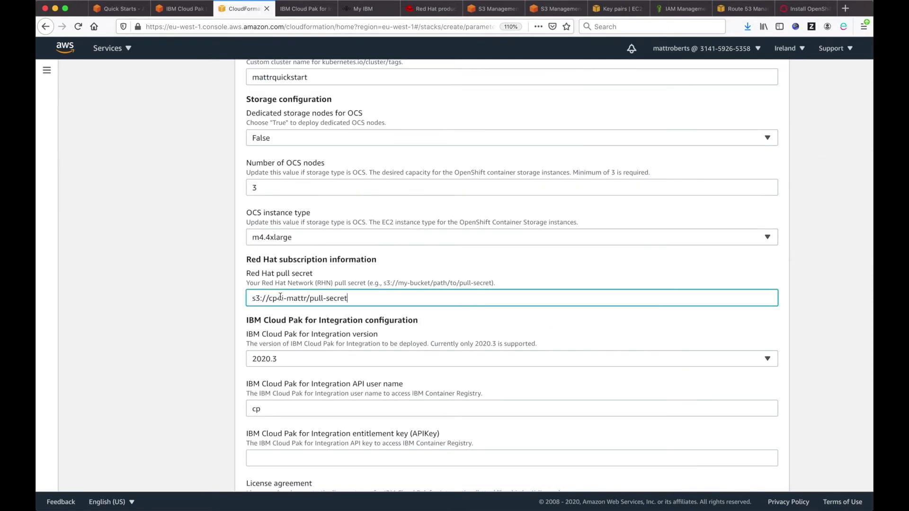
pyautogui.click(198, 317)
pyautogui.scroll(-5, 208, 315)
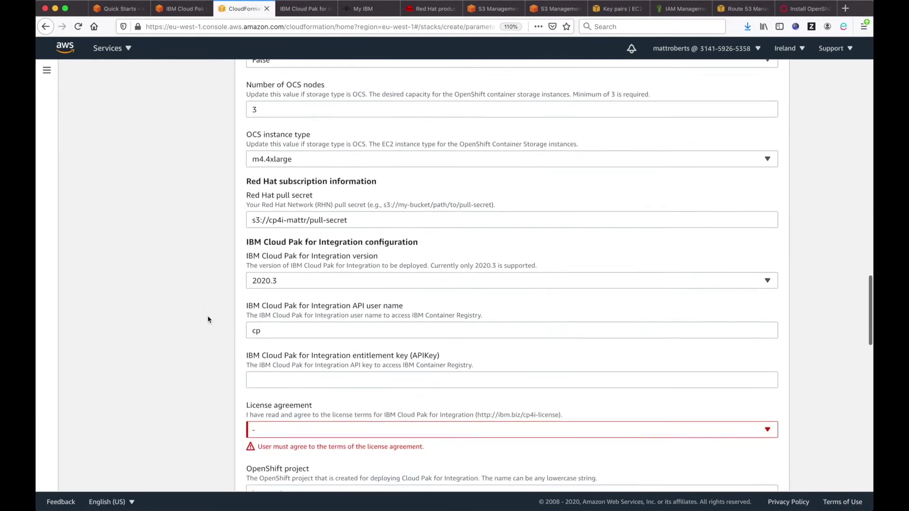
# Step: Paste the IBM entitlement key into the APIKey field
pyautogui.click(265, 350)
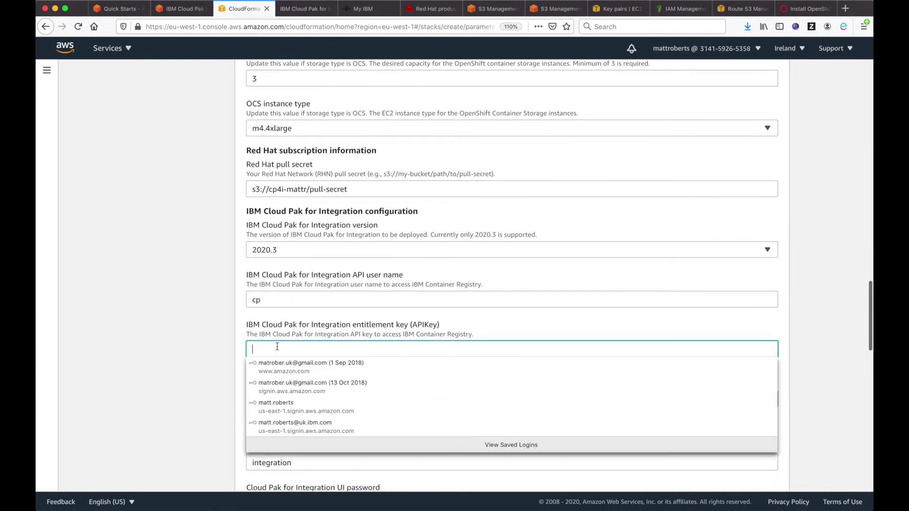
pyautogui.click(290, 344)
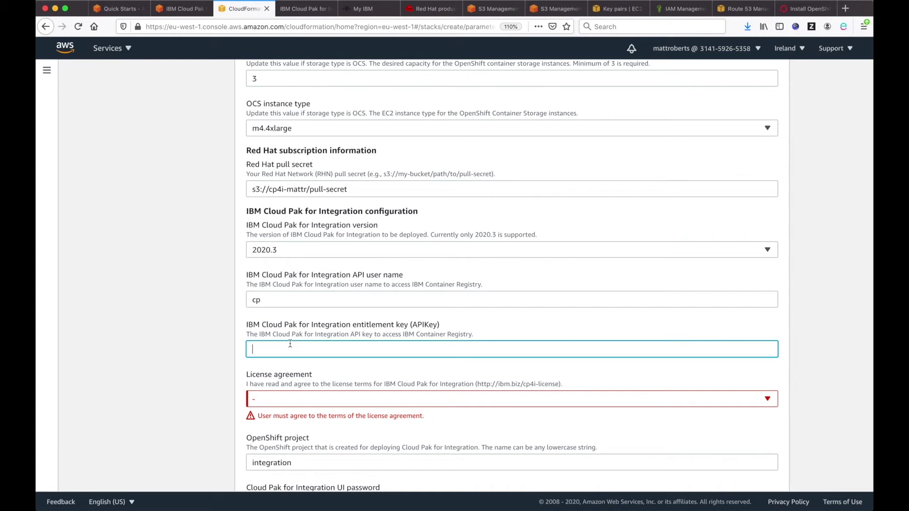
pyautogui.press('super+v')
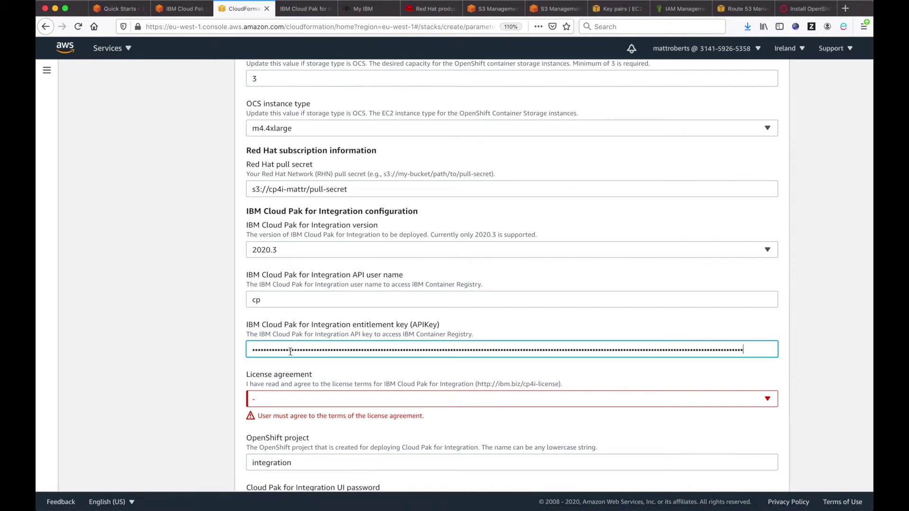
pyautogui.click(213, 346)
# Step: Set the License agreement to I agree
pyautogui.click(277, 398)
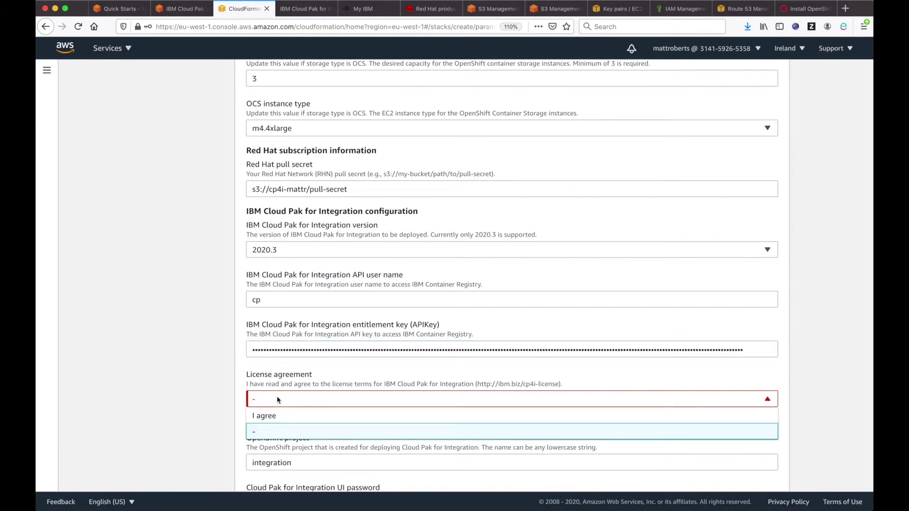
pyautogui.click(280, 418)
pyautogui.scroll(-4, 222, 384)
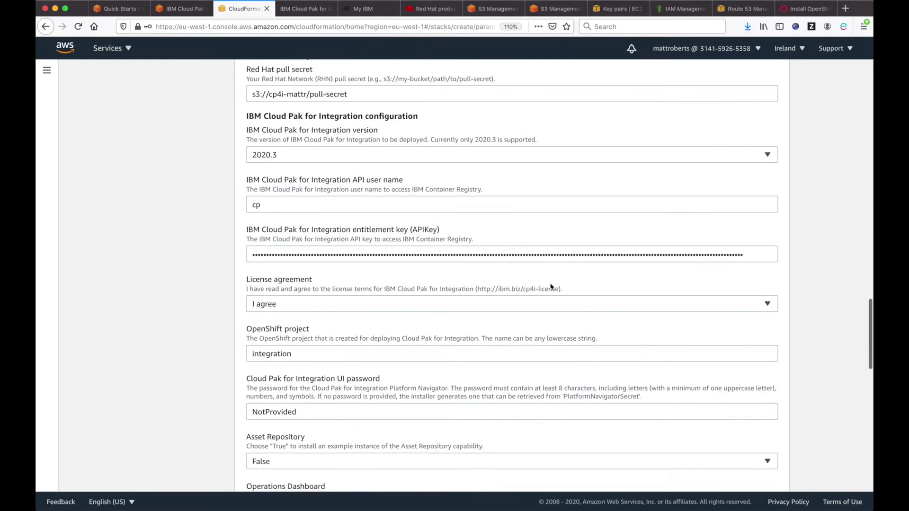
pyautogui.scroll(-1, 532, 330)
pyautogui.scroll(-7, 530, 327)
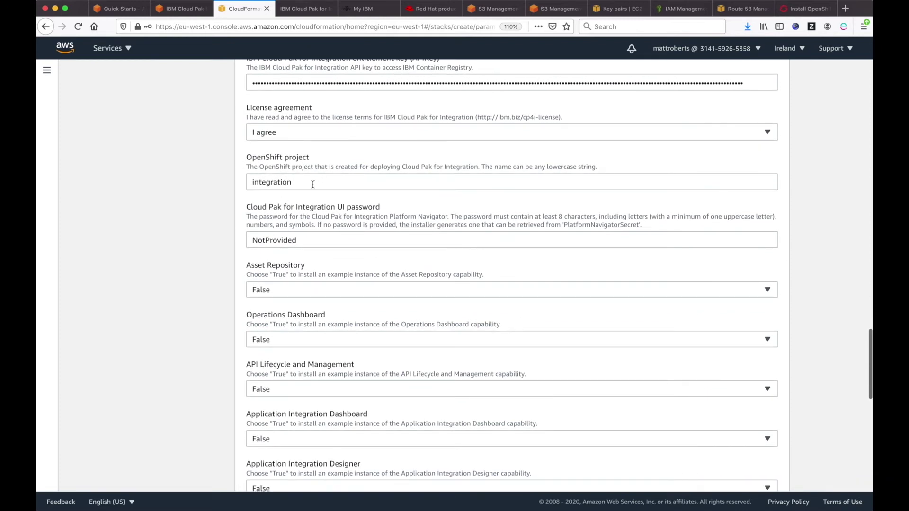
# Step: Review the OpenShift project name 'integration' and the UI password description
pyautogui.doubleClick(313, 185)
pyautogui.click(202, 248)
pyautogui.moveTo(295, 208); pyautogui.dragTo(406, 226)
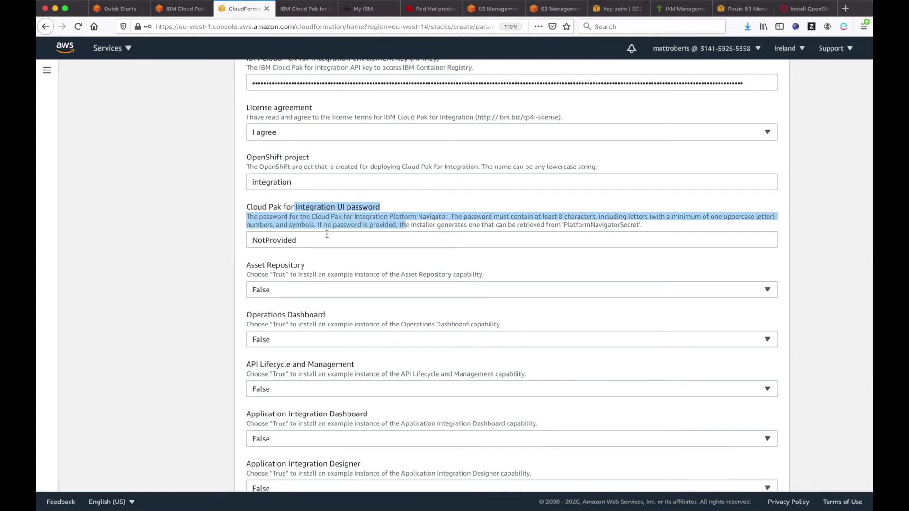
pyautogui.click(186, 279)
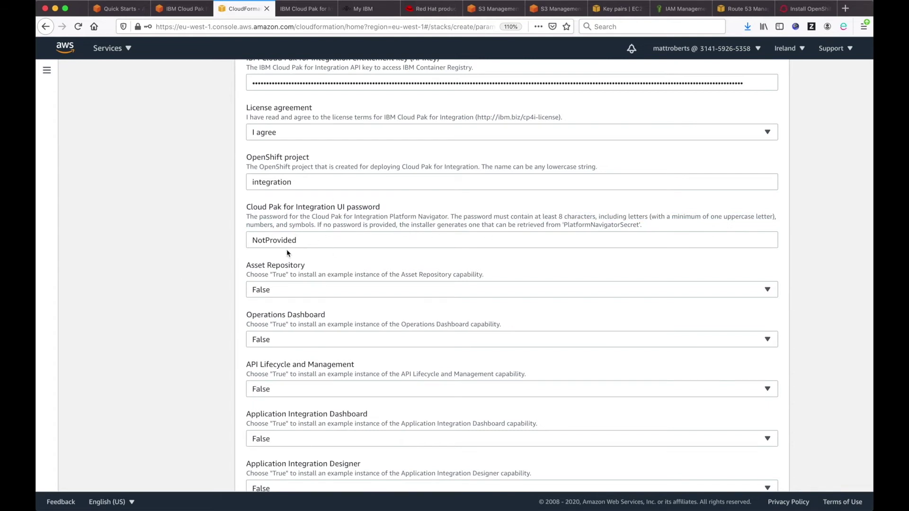
pyautogui.scroll(-5, 199, 309)
pyautogui.scroll(-1, 199, 309)
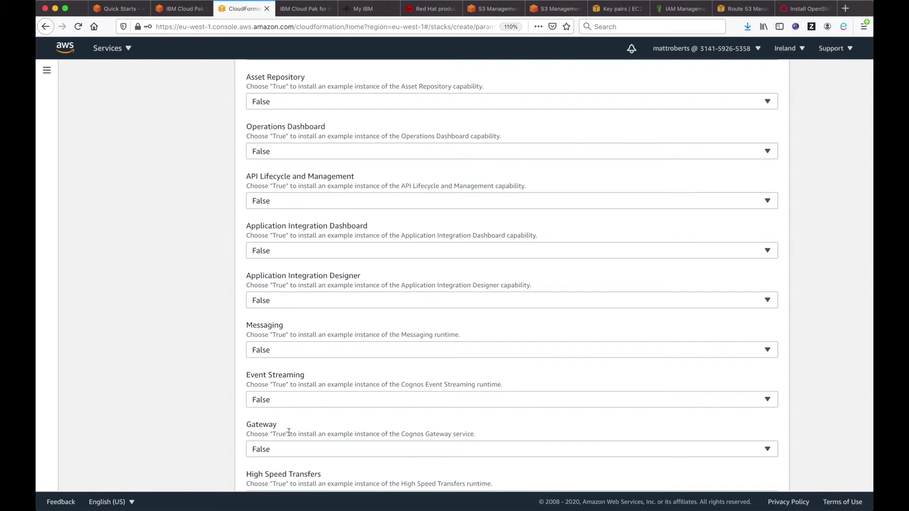
# Step: Review the Quick Start S3 bucket settings description
pyautogui.scroll(-6, 289, 432)
pyautogui.scroll(-4, 289, 432)
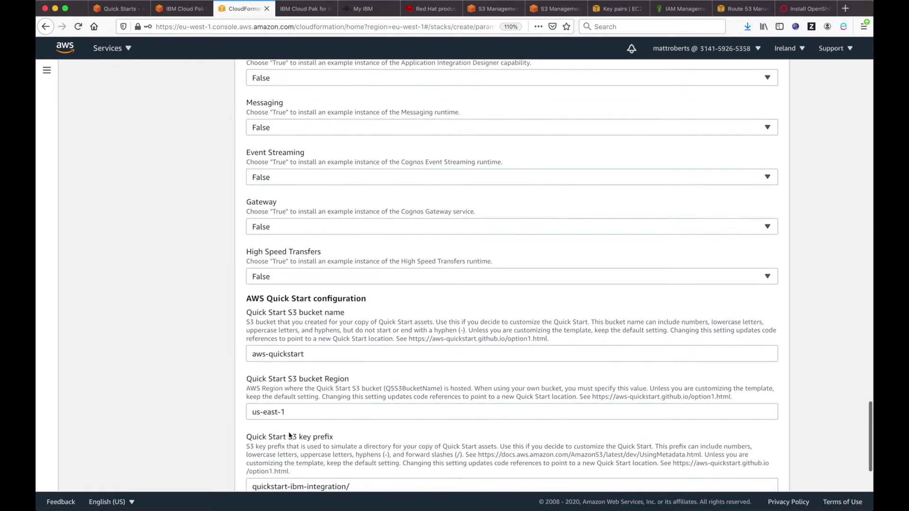
pyautogui.moveTo(242, 207); pyautogui.dragTo(416, 392)
pyautogui.click(167, 276)
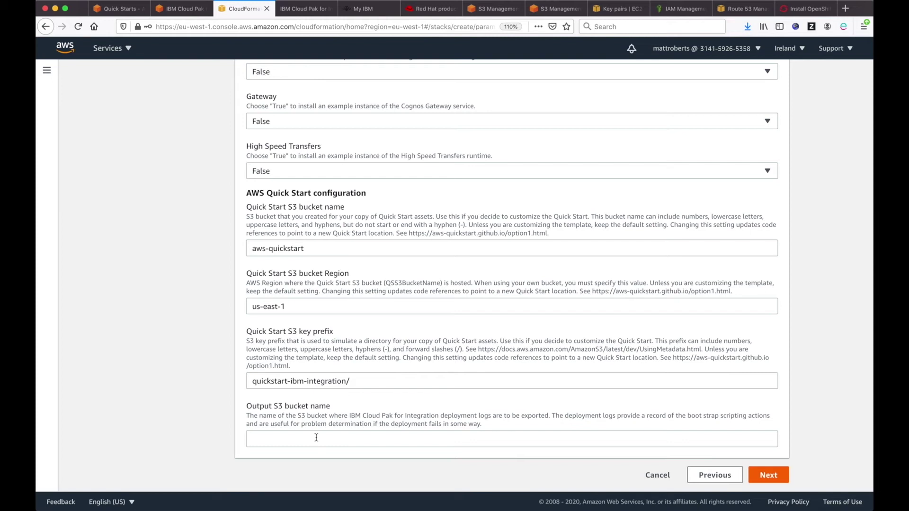
# Step: Set Output S3 bucket name to cp4i-mattr, copied from the S3 tab, and continue
pyautogui.click(316, 438)
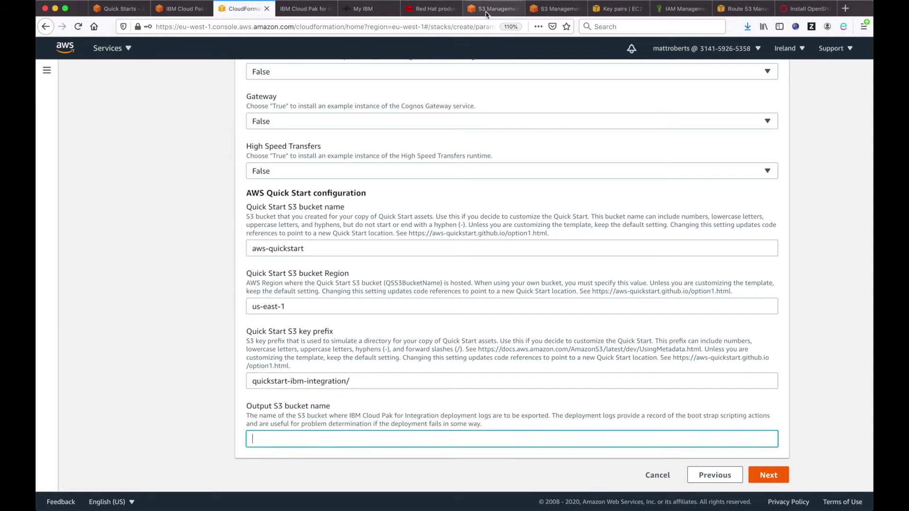
pyautogui.click(478, 13)
pyautogui.moveTo(146, 251); pyautogui.dragTo(111, 254)
pyautogui.press('super+c')
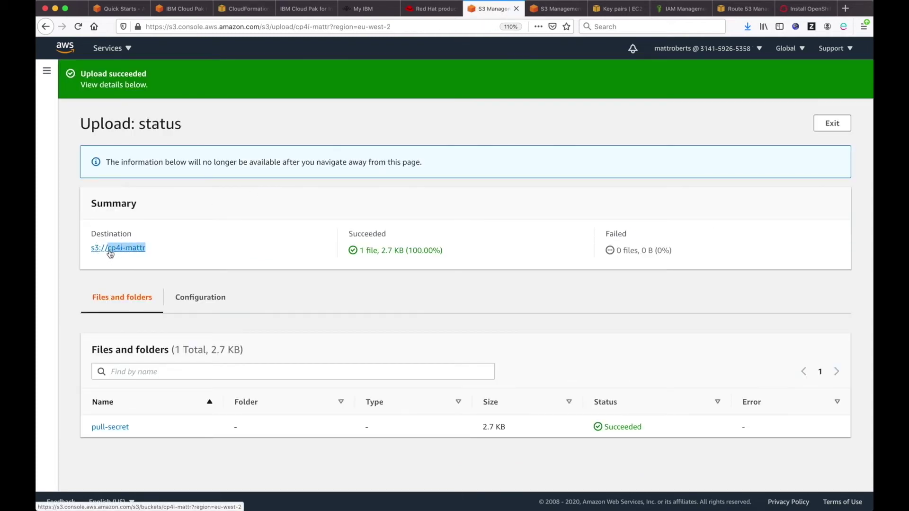
pyautogui.click(243, 8)
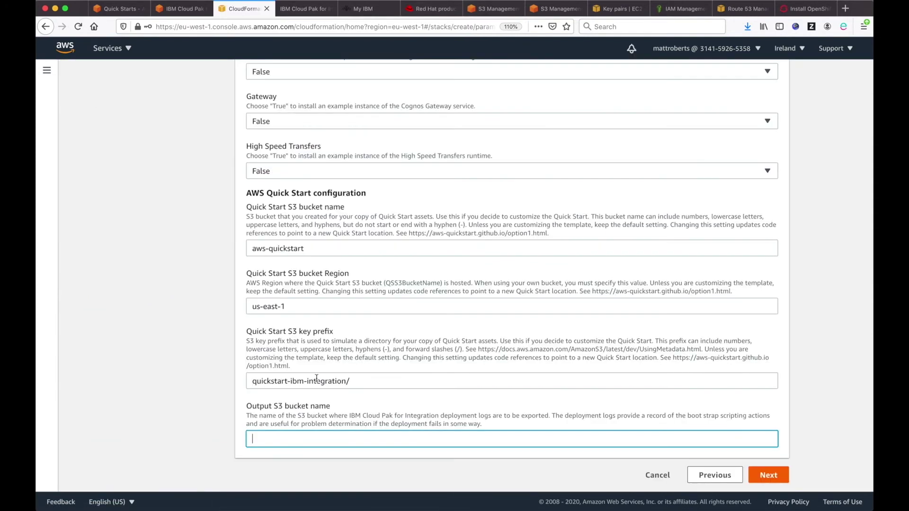
pyautogui.press('super+v')
pyautogui.click(762, 475)
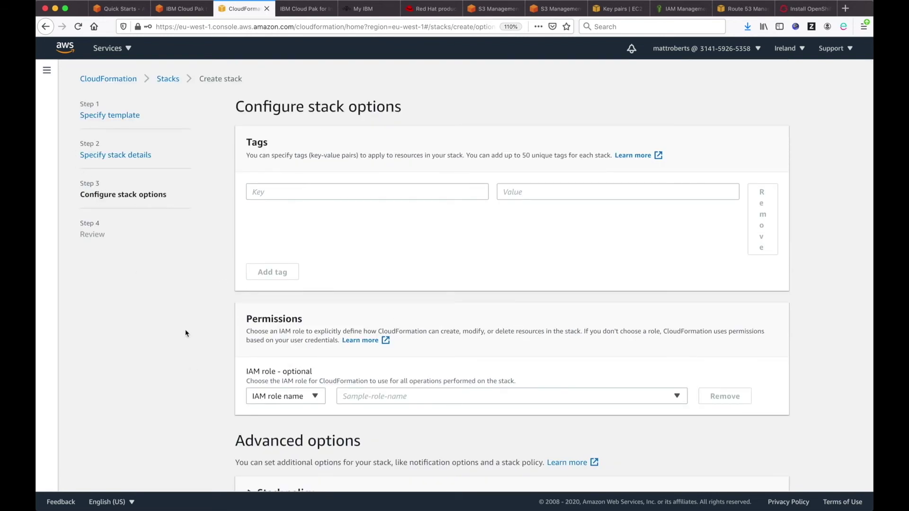
# Step: Skip Configure stack options with no tags or changes and proceed to the Review page
pyautogui.scroll(-2, 209, 402)
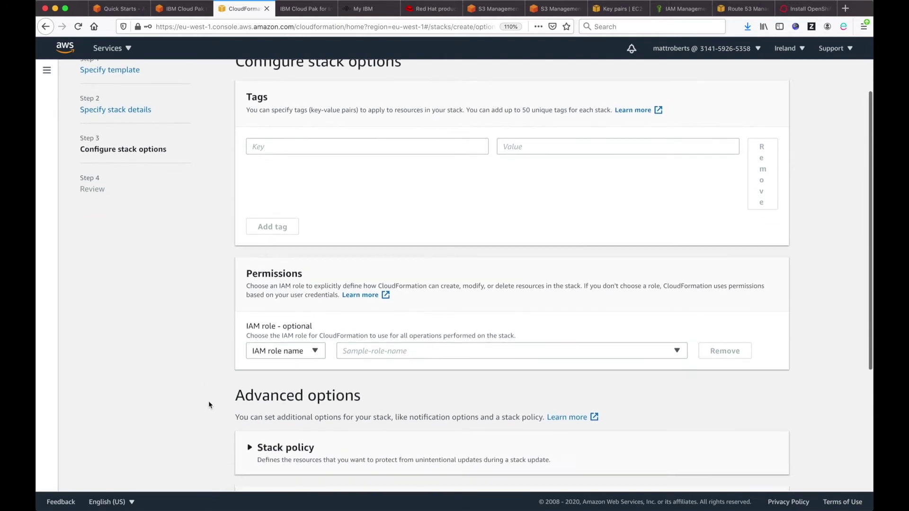
pyautogui.click(375, 146)
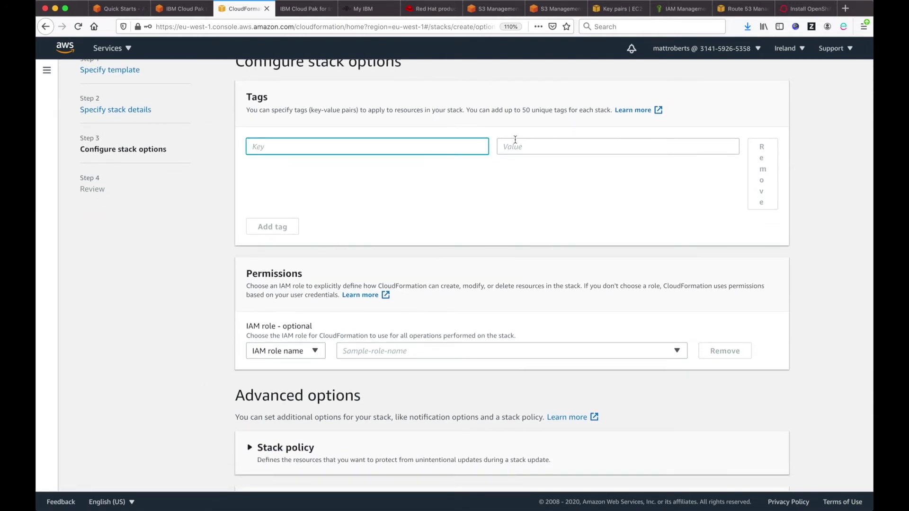
pyautogui.scroll(-1, 341, 332)
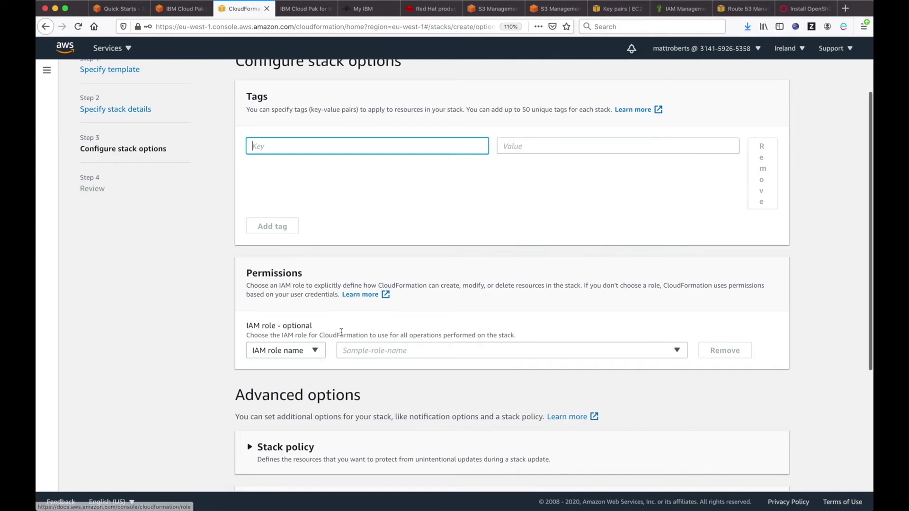
pyautogui.scroll(-8, 341, 333)
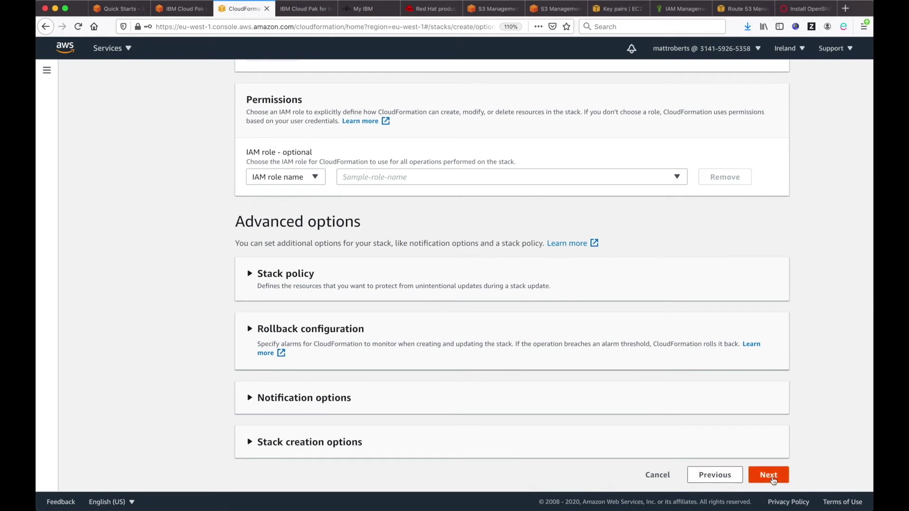
pyautogui.click(773, 480)
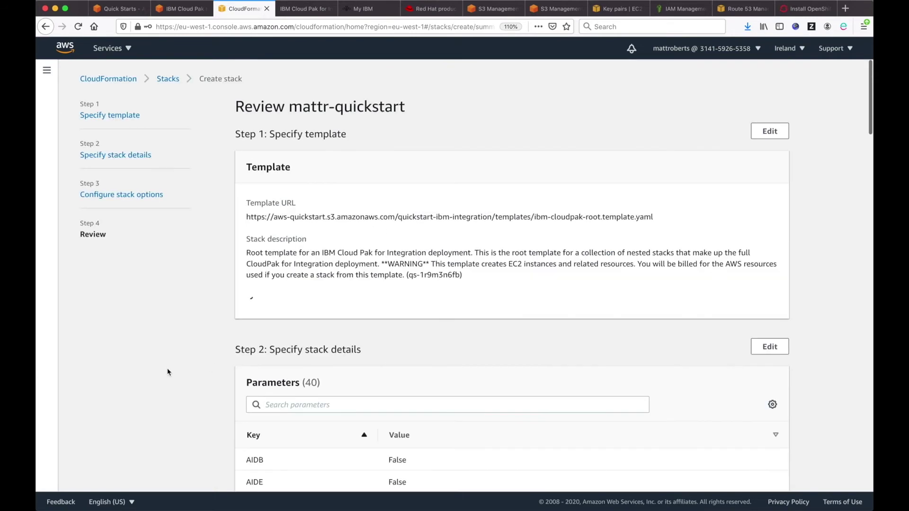
# Step: Acknowledge IAM custom-name resources and CAPABILITY_AUTO_EXPAND, then create the mattr-quickstart stack
pyautogui.scroll(-10, 171, 368)
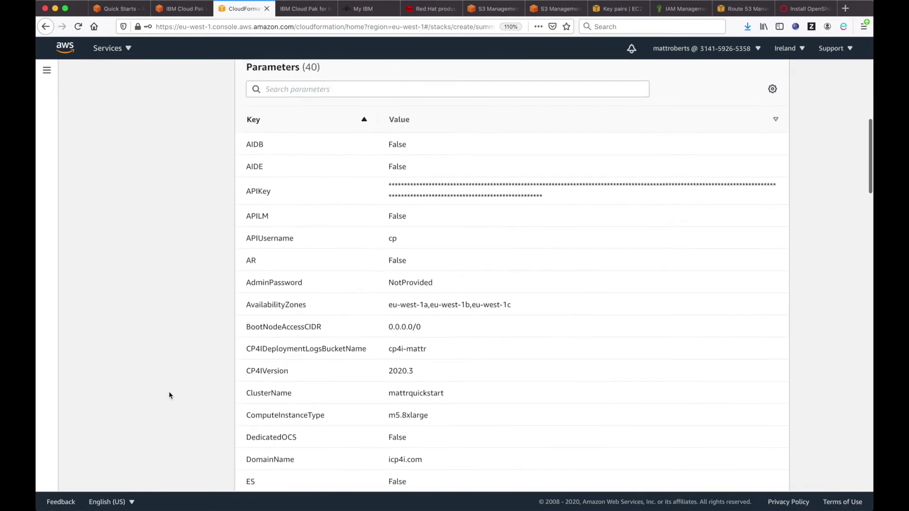
pyautogui.scroll(-20, 169, 395)
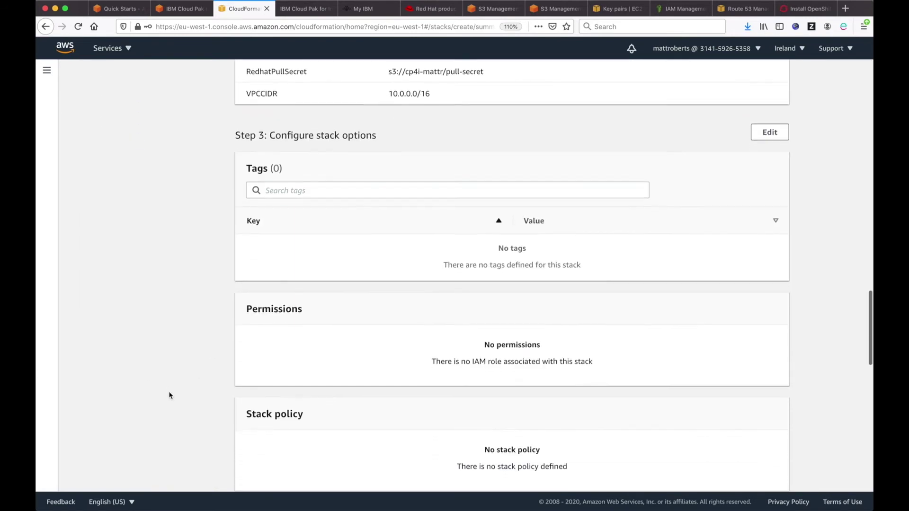
pyautogui.scroll(-20, 169, 395)
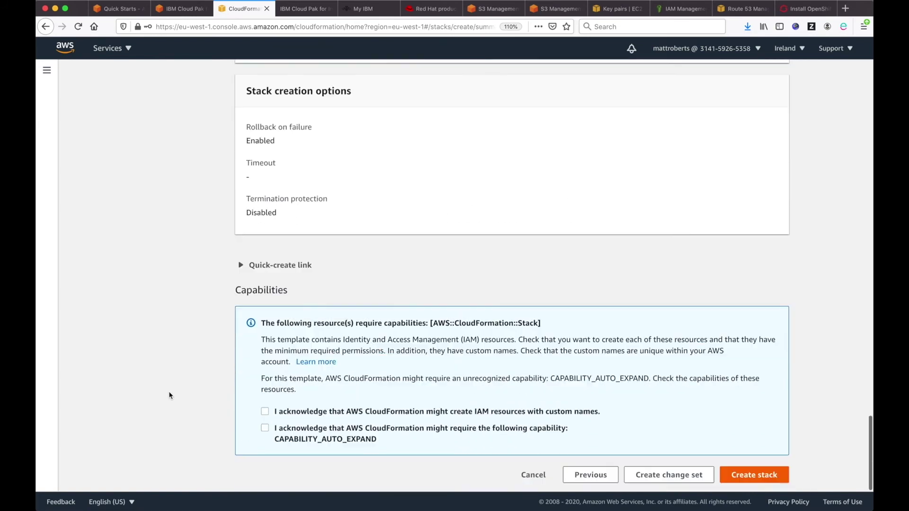
pyautogui.click(265, 412)
pyautogui.click(265, 429)
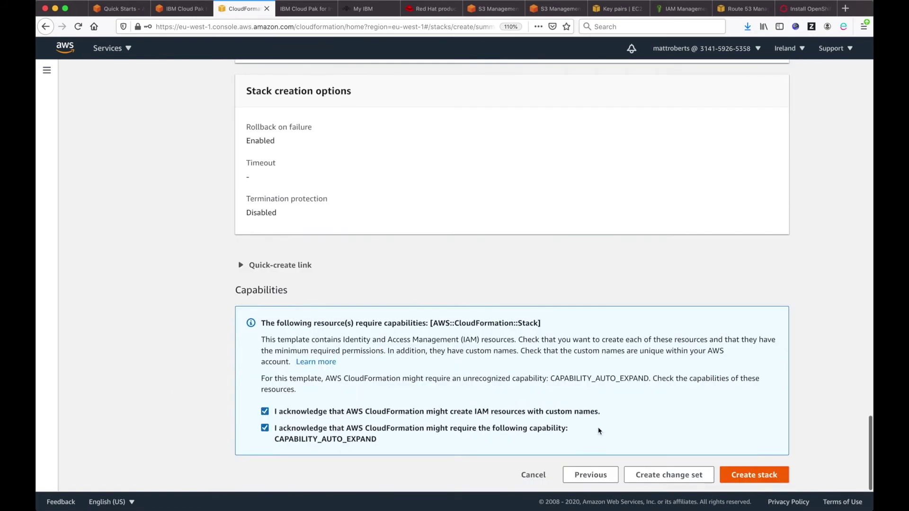
pyautogui.click(769, 479)
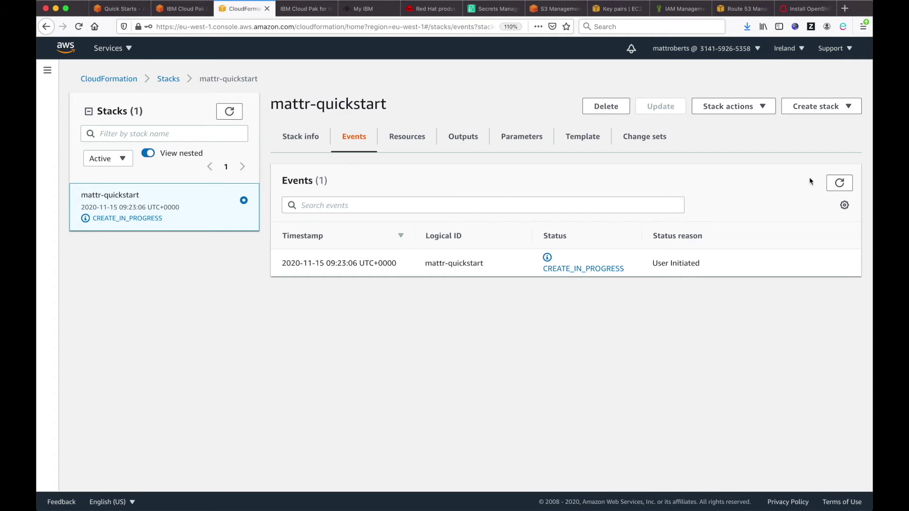
# Step: Refresh events to confirm CREATE_COMPLETE, noting the 09:23:06 start and 11:00:11 finish times
pyautogui.click(839, 183)
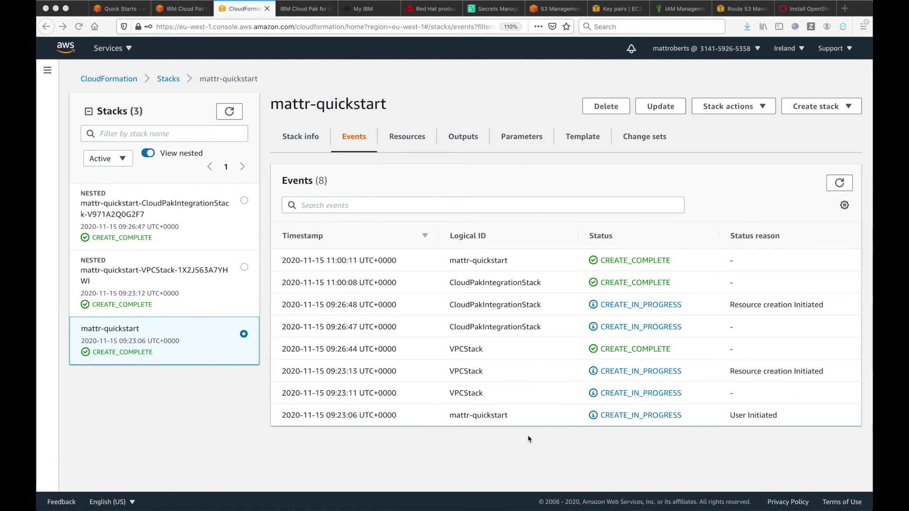
pyautogui.moveTo(358, 416); pyautogui.dragTo(326, 415)
pyautogui.moveTo(326, 261); pyautogui.dragTo(359, 259)
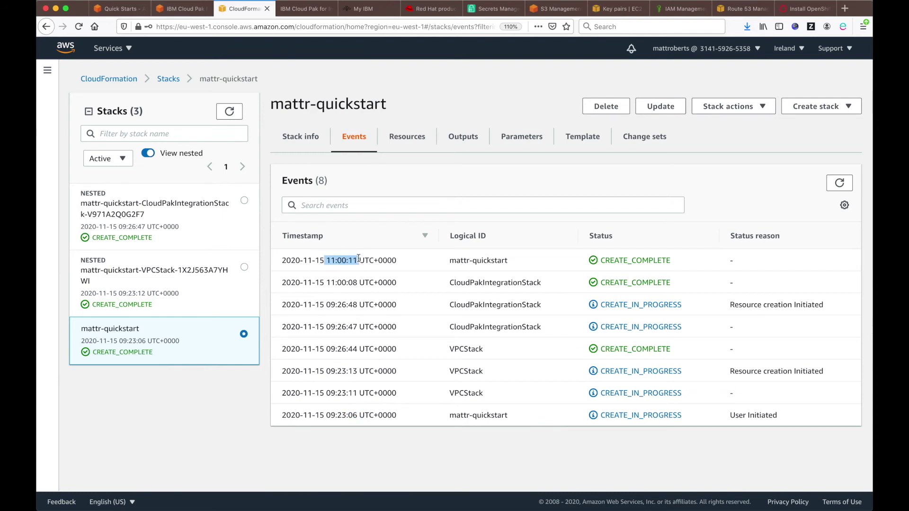
pyautogui.click(421, 448)
pyautogui.click(546, 9)
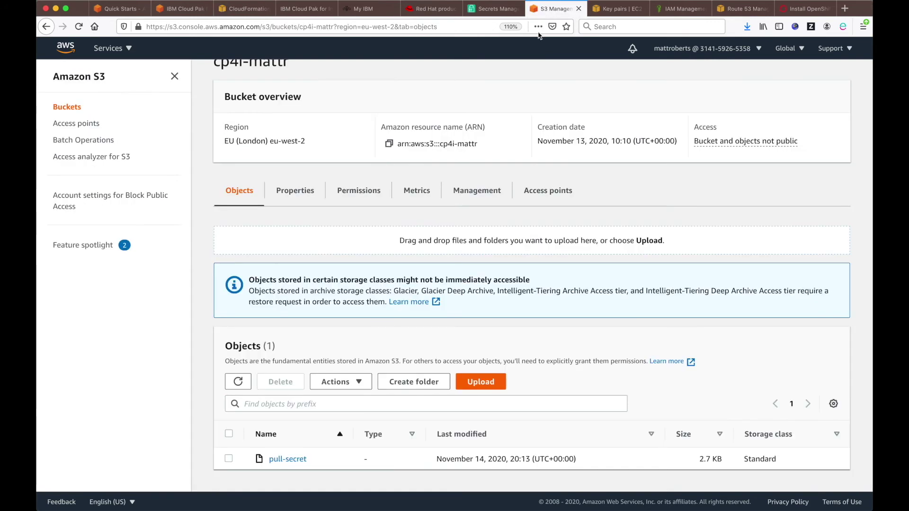
# Step: Reload cp4i-mattr to show the CloudPakIntegrationStack logs folder, then return to the stack events
pyautogui.click(79, 27)
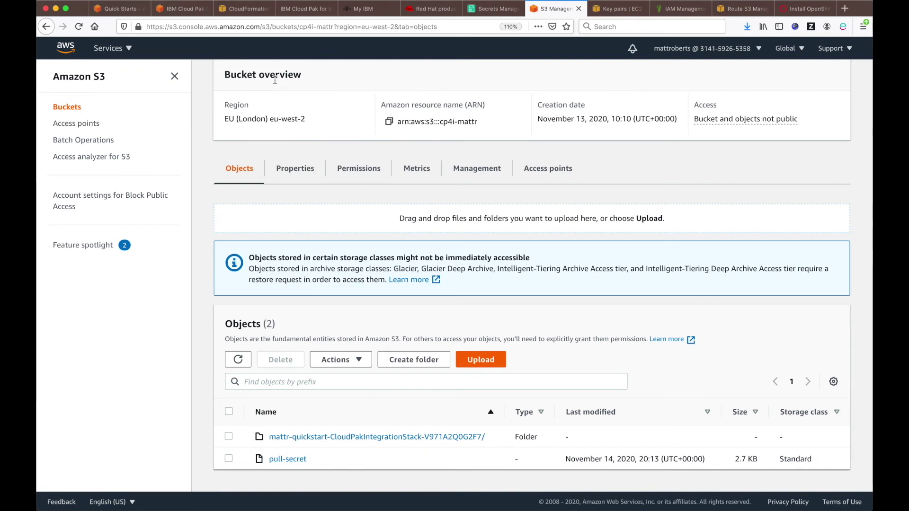
pyautogui.click(244, 11)
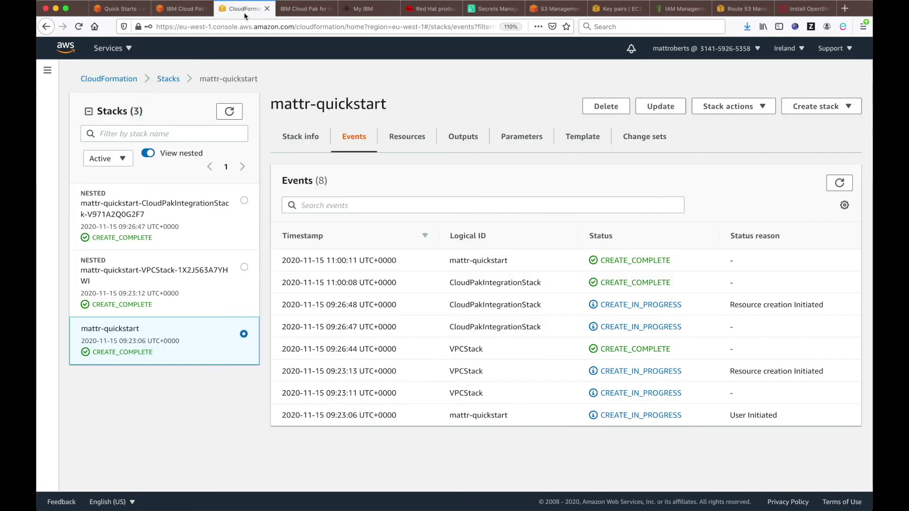
# Step: Open the stack's CP4IWebClientURL output in a new browser tab
pyautogui.click(462, 138)
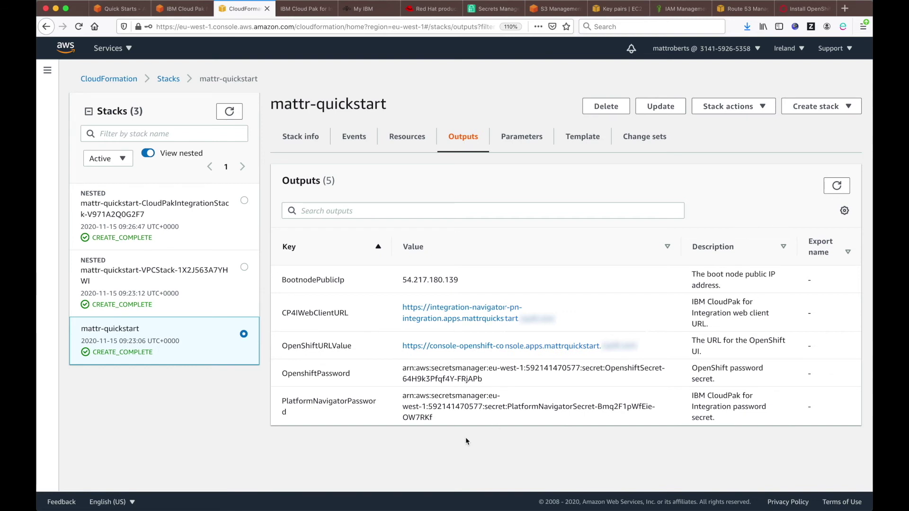
pyautogui.rightClick(470, 322)
pyautogui.click(483, 324)
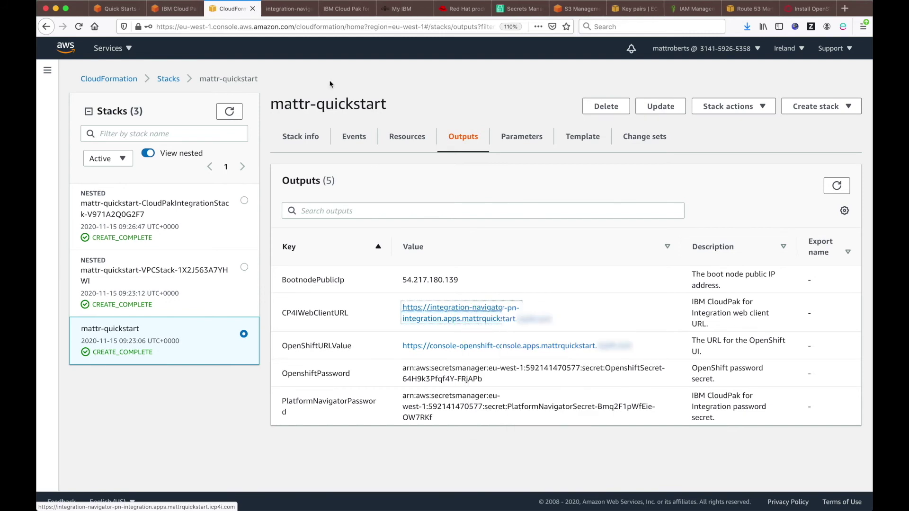
pyautogui.click(287, 9)
# Step: Accept the certificate risk warnings to continue to the CP4I site
pyautogui.click(620, 370)
pyautogui.scroll(-3, 592, 372)
pyautogui.click(554, 468)
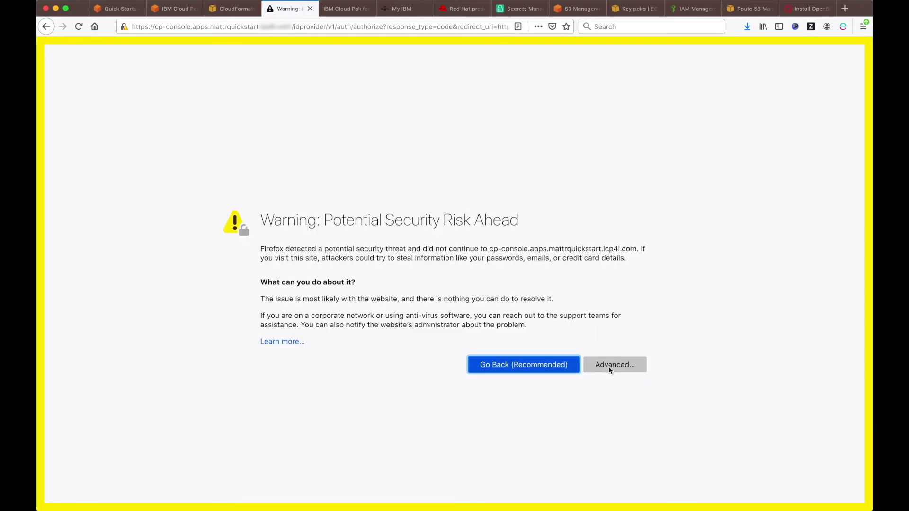
pyautogui.click(610, 370)
pyautogui.scroll(-3, 602, 407)
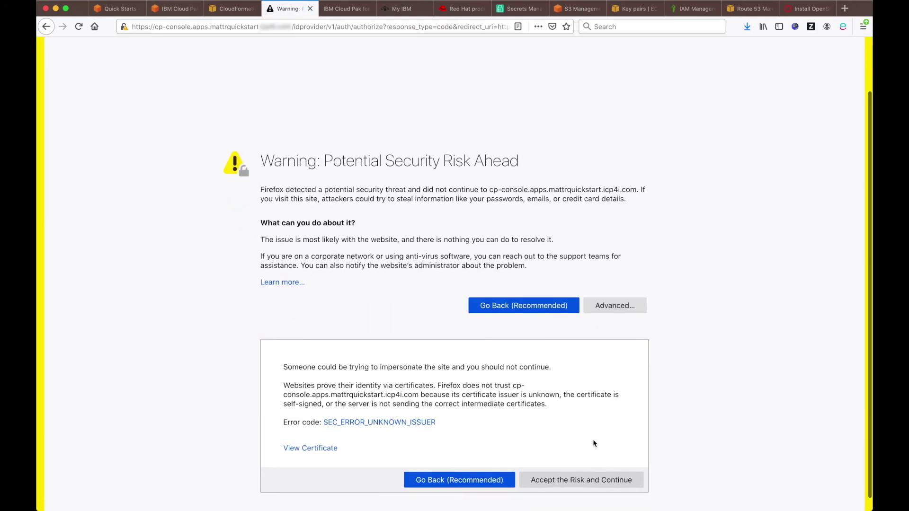
pyautogui.click(580, 464)
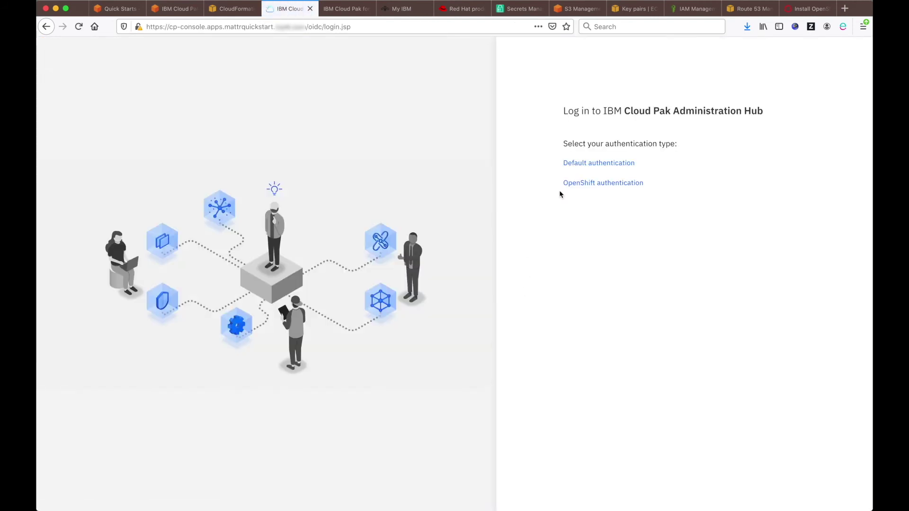
# Step: Choose Default authentication, enter username admin, then go to the AWS secrets list
pyautogui.click(583, 164)
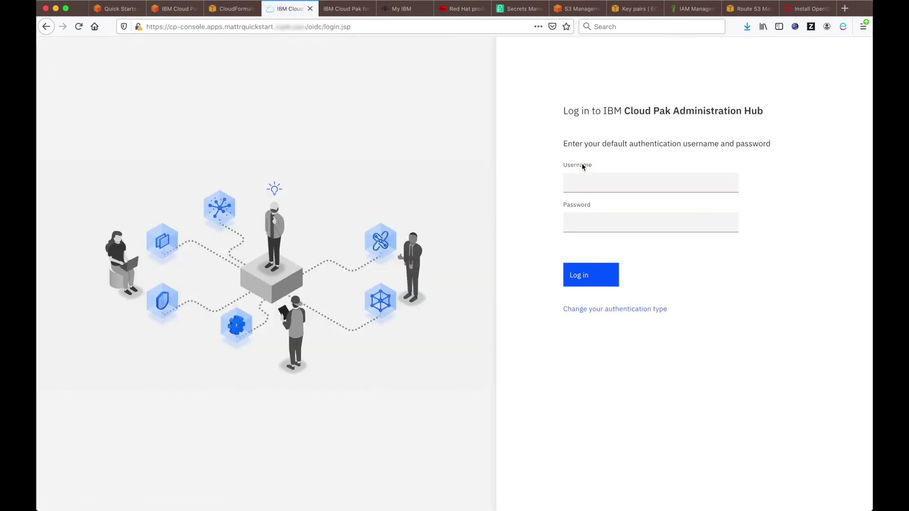
pyautogui.click(586, 182)
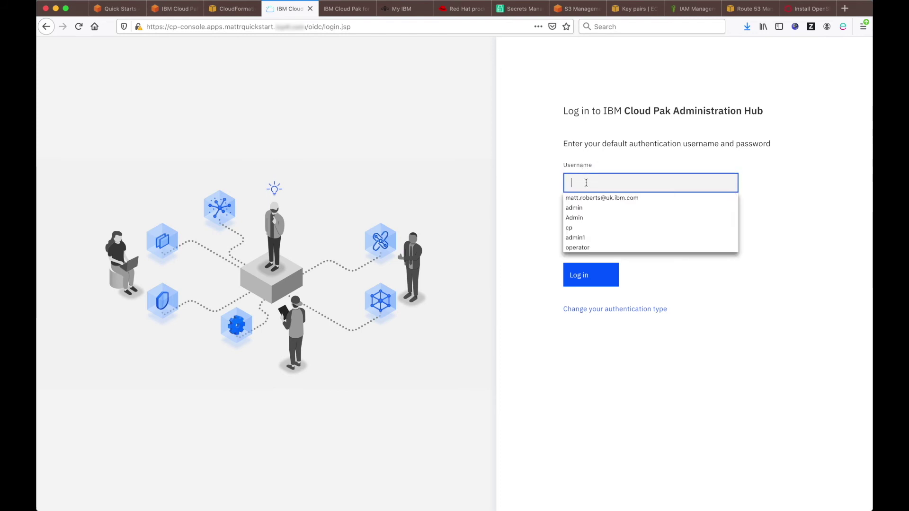
pyautogui.write('admin')
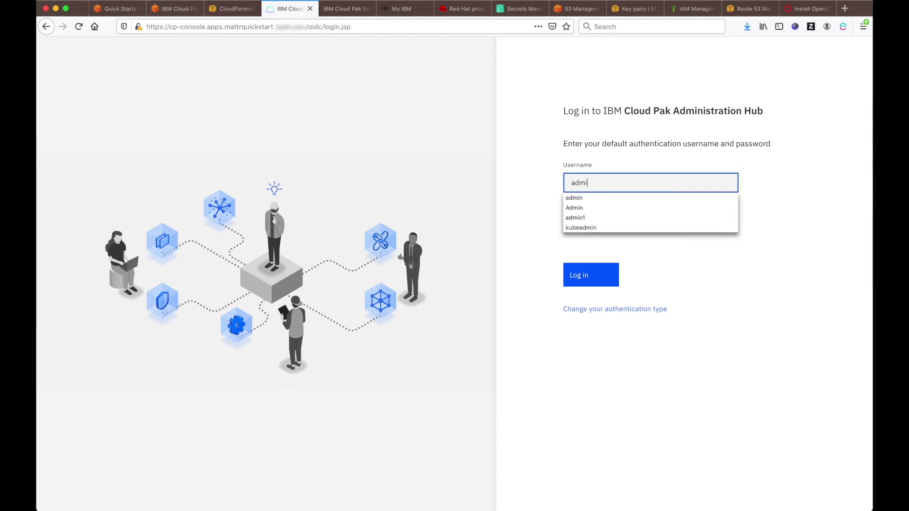
pyautogui.press('Tab')
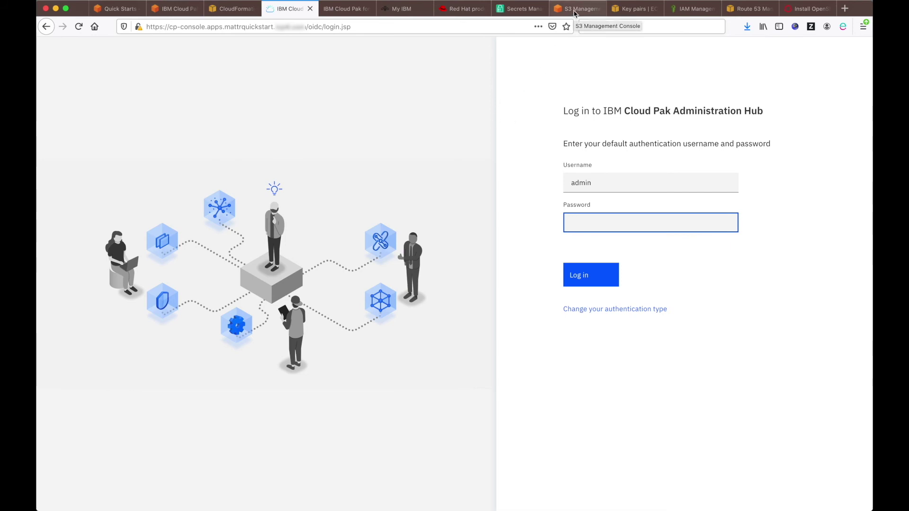
pyautogui.click(521, 9)
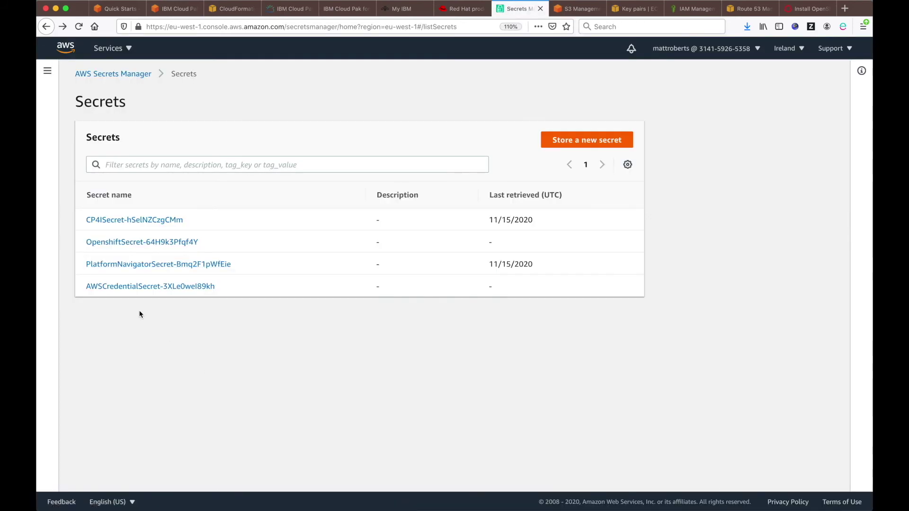
# Step: Retrieve the PlatformNavigatorSecret value and select the admin password
pyautogui.click(184, 266)
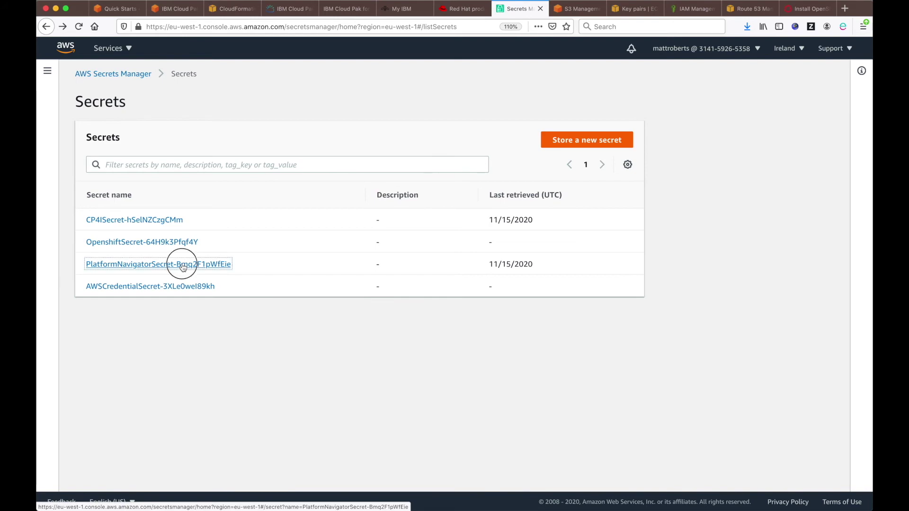
pyautogui.scroll(-2, 254, 355)
pyautogui.scroll(-5, 254, 354)
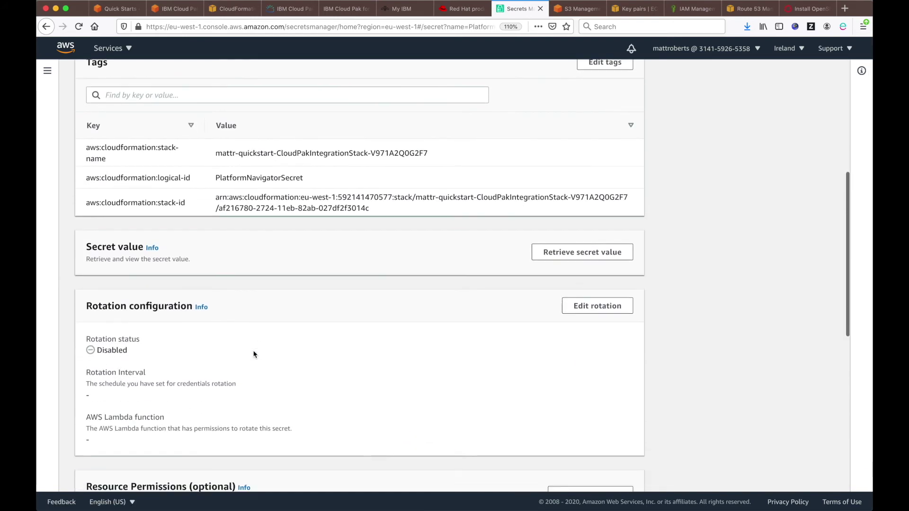
pyautogui.click(575, 199)
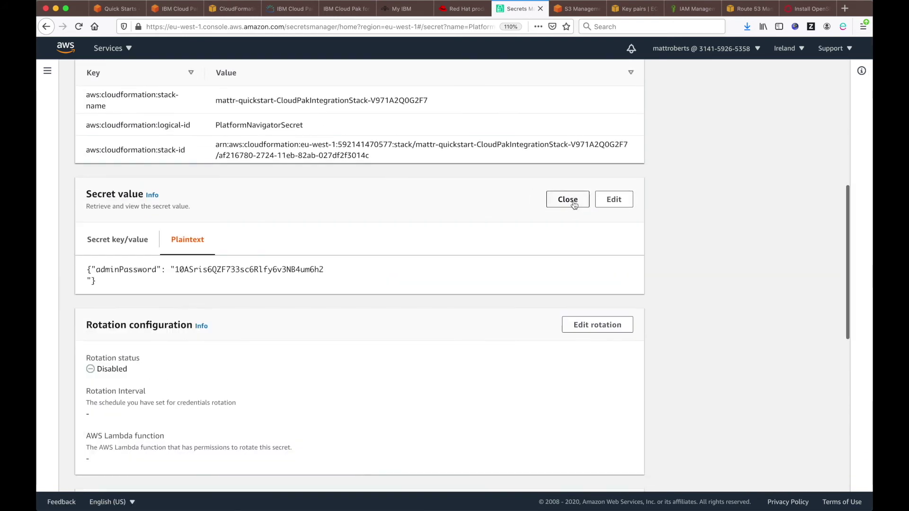
pyautogui.moveTo(175, 270); pyautogui.dragTo(324, 269)
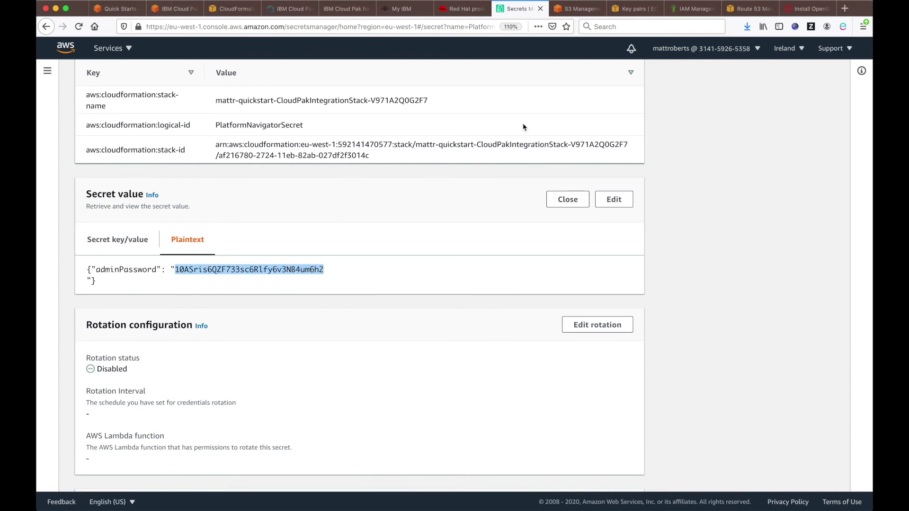
# Step: Paste the admin password into the Cloud Pak login and log in
pyautogui.click(289, 9)
pyautogui.press('super+v')
pyautogui.click(602, 274)
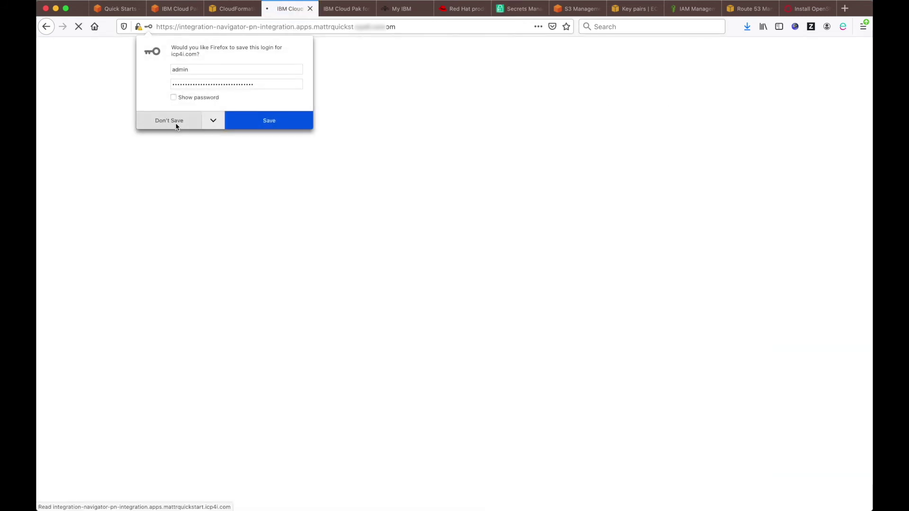
# Step: Decline saving the login and switch Integration Home to the Runtimes view
pyautogui.click(172, 122)
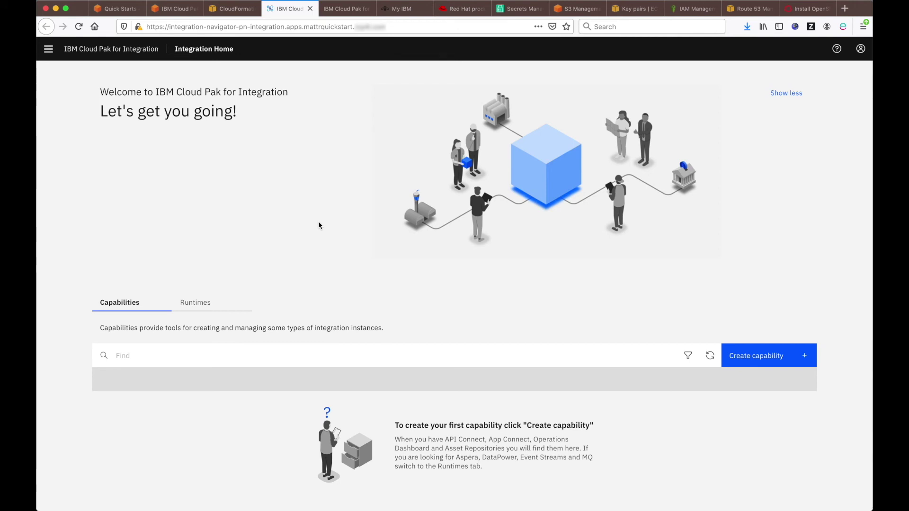
pyautogui.click(202, 308)
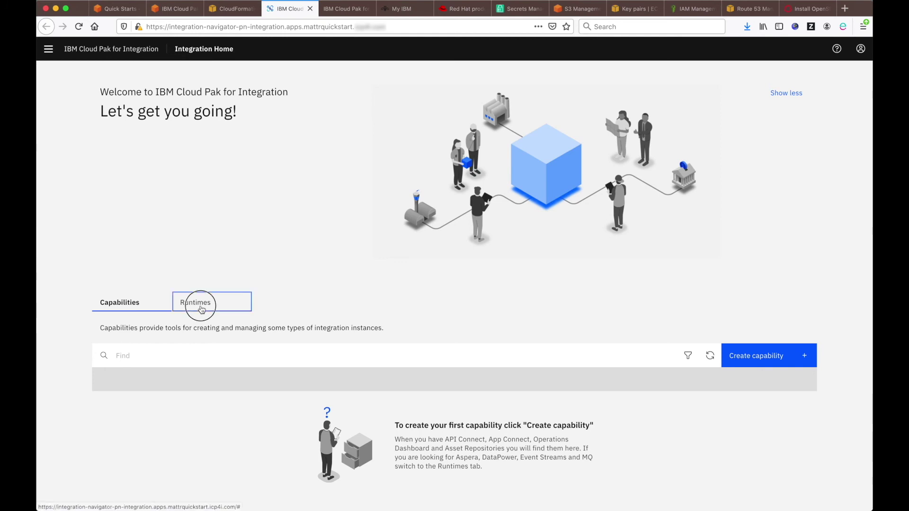
# Step: Create a new Kafka cluster runtime instance and proceed to its cluster types
pyautogui.click(763, 354)
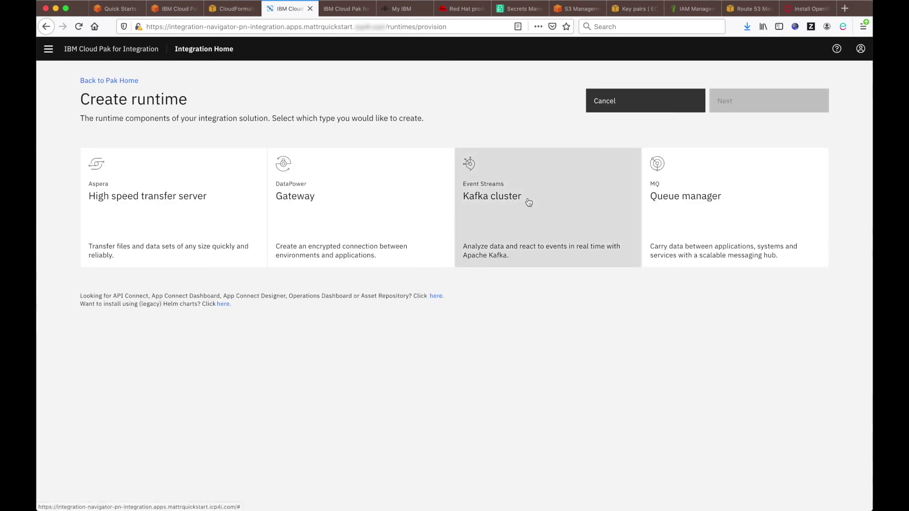
pyautogui.click(547, 218)
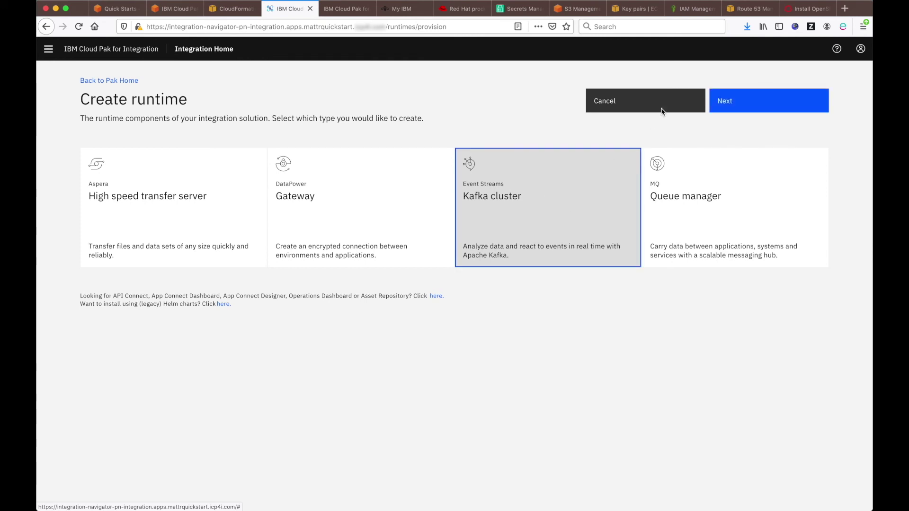
pyautogui.click(758, 102)
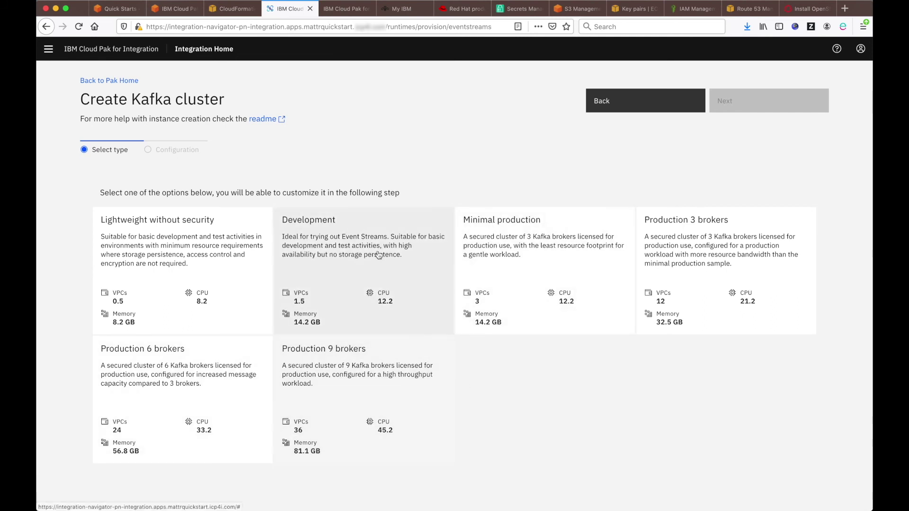
# Step: Choose the Development cluster type and accept the license
pyautogui.click(376, 280)
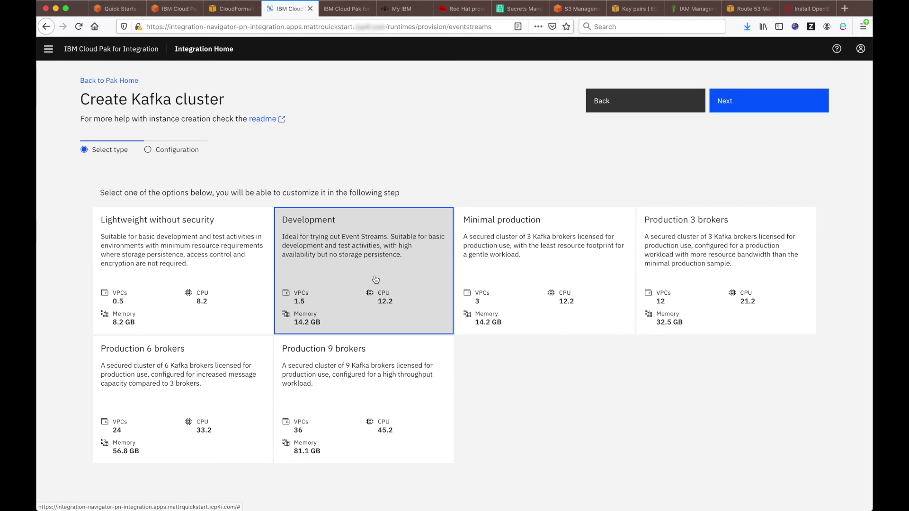
pyautogui.click(757, 107)
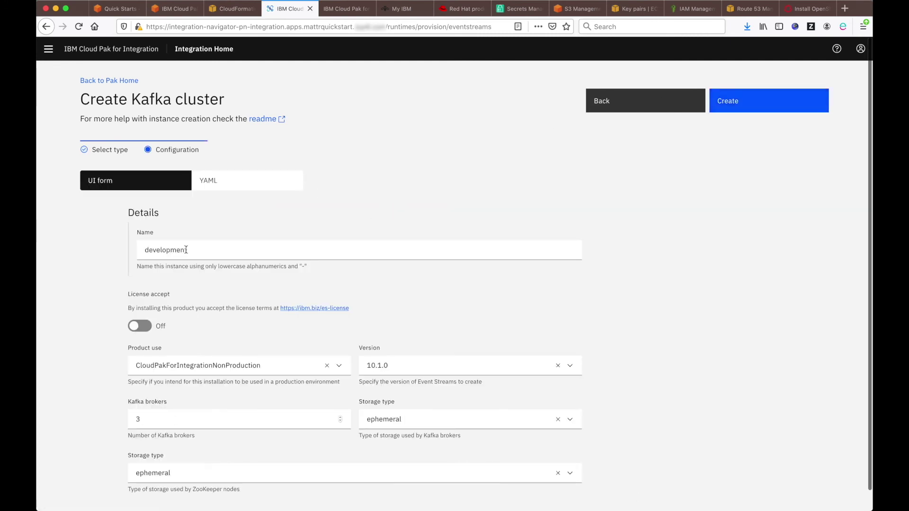
pyautogui.click(143, 326)
# Step: Give Kafka brokers persistent-claim storage on ocs-storagecluster-ceph-rbd, size 5Gi
pyautogui.scroll(-1, 218, 360)
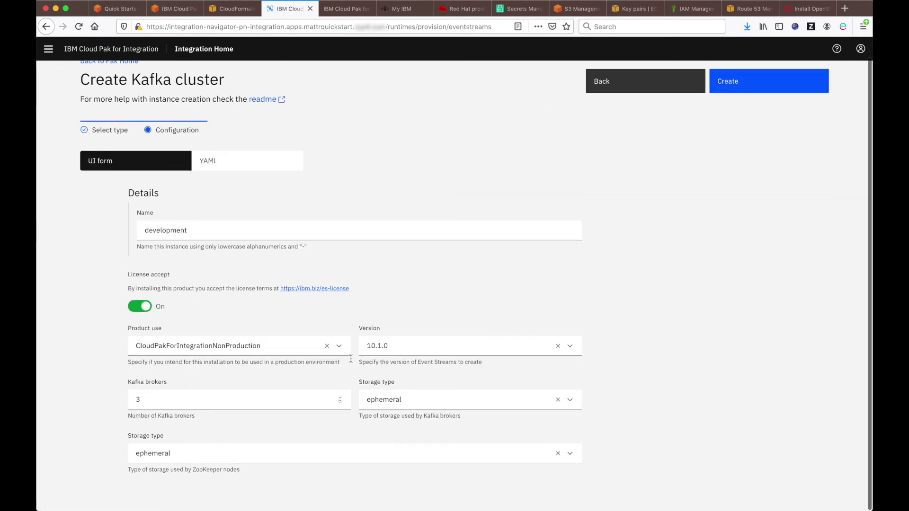
pyautogui.click(569, 400)
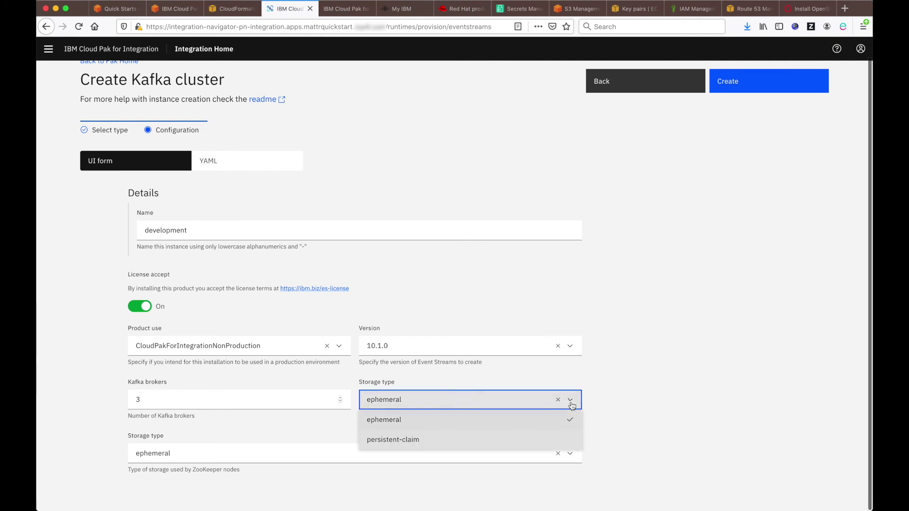
pyautogui.click(459, 440)
pyautogui.scroll(-2, 225, 405)
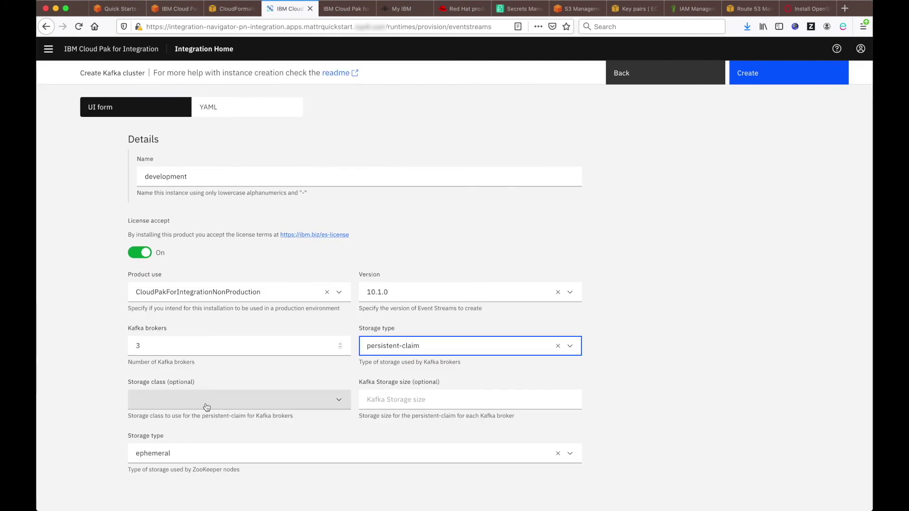
pyautogui.click(338, 402)
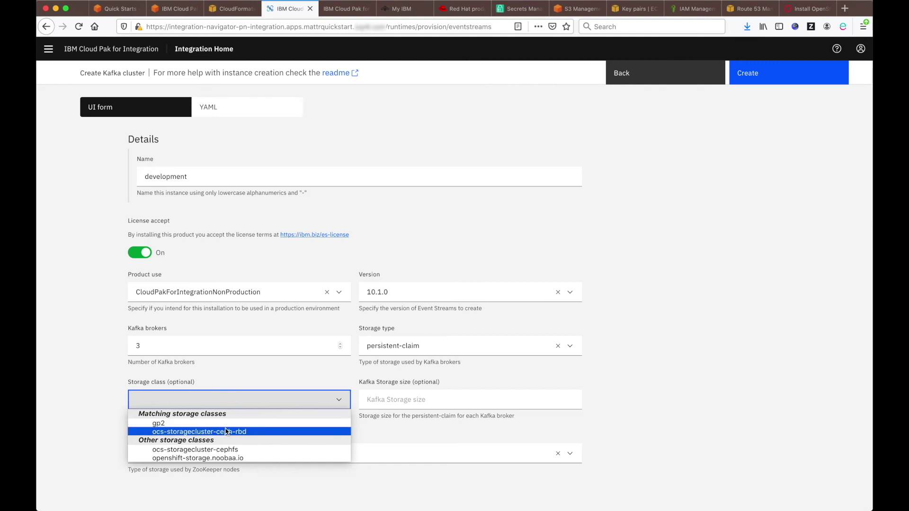
pyautogui.click(226, 431)
pyautogui.click(387, 395)
pyautogui.write('5Gi')
pyautogui.press('Tab')
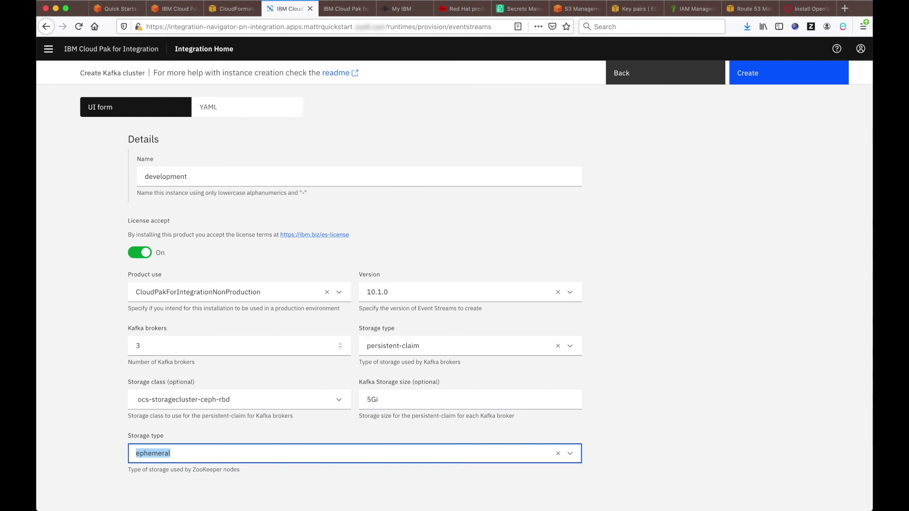
# Step: Give ZooKeeper persistent-claim ocs-storagecluster-ceph-rbd storage of 2Gi and create the cluster
pyautogui.click(570, 454)
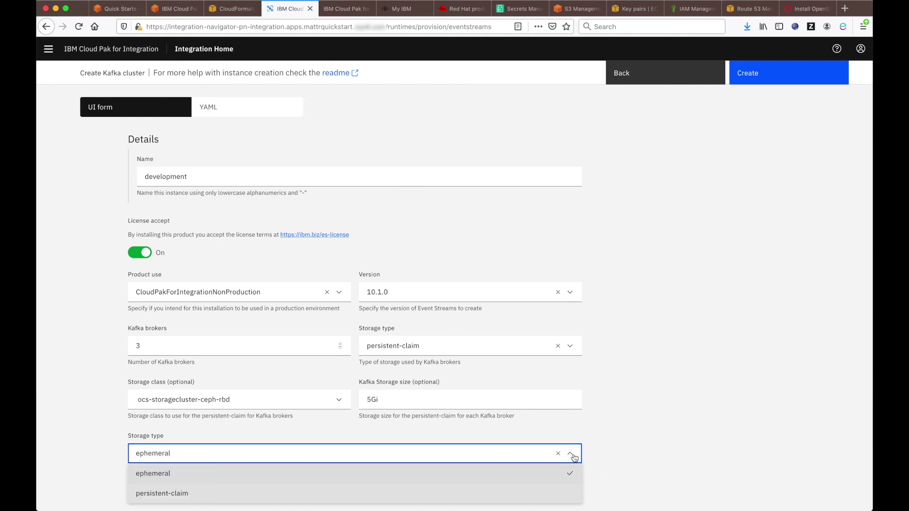
pyautogui.click(458, 494)
pyautogui.scroll(-2, 301, 414)
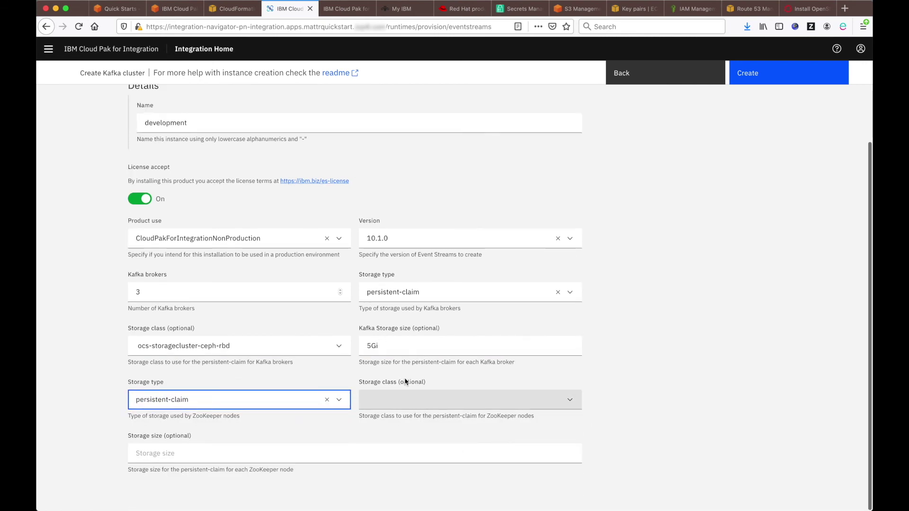
pyautogui.click(525, 398)
pyautogui.click(455, 432)
pyautogui.click(244, 456)
pyautogui.write('2Gi')
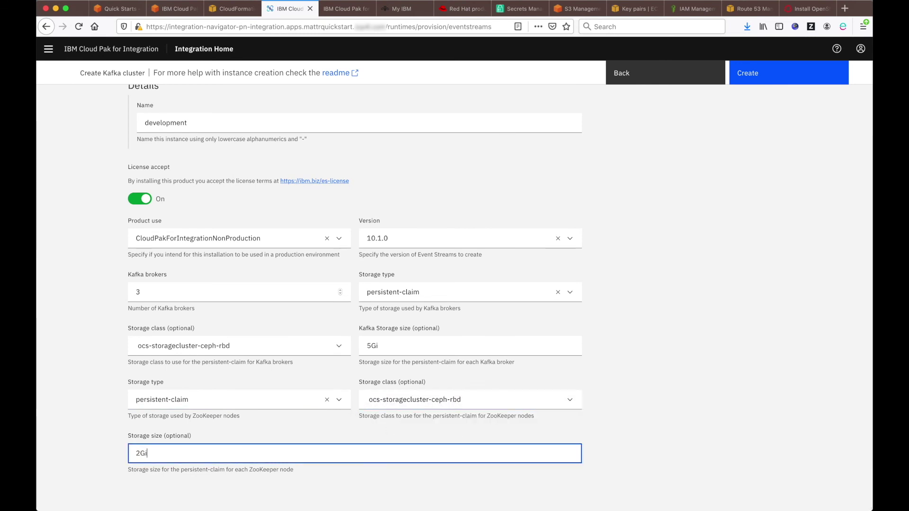
pyautogui.click(60, 355)
pyautogui.scroll(5, 60, 355)
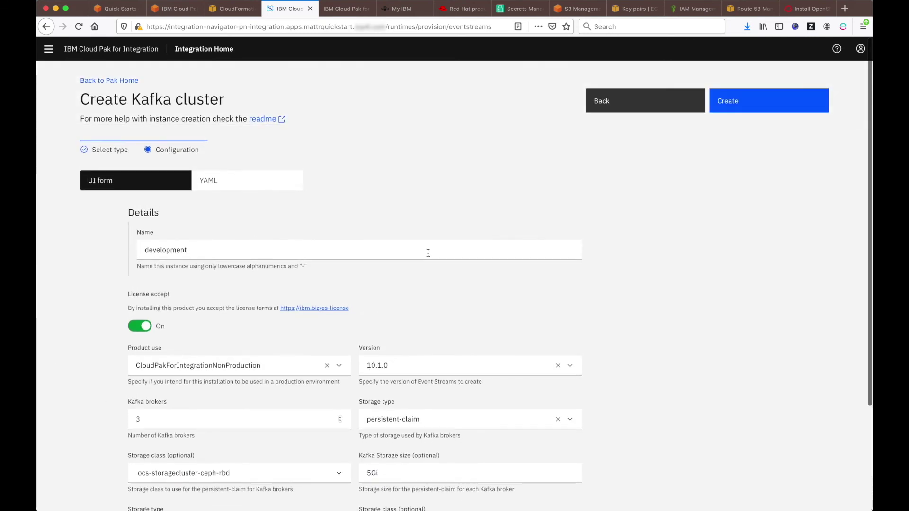
pyautogui.click(736, 112)
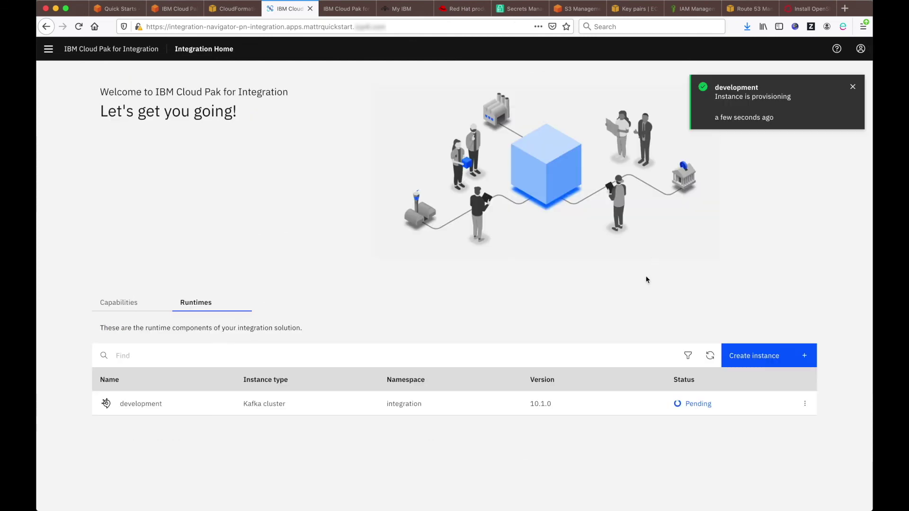